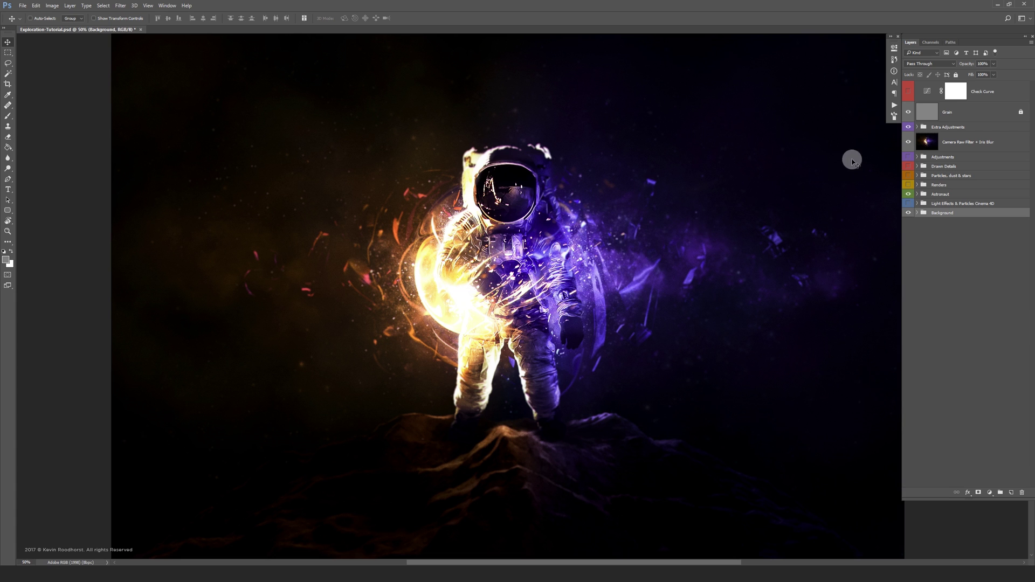
Hide the Extra Adjustments group and the Camera Raw Filter + Iris Blur layer.
left_click(909, 127)
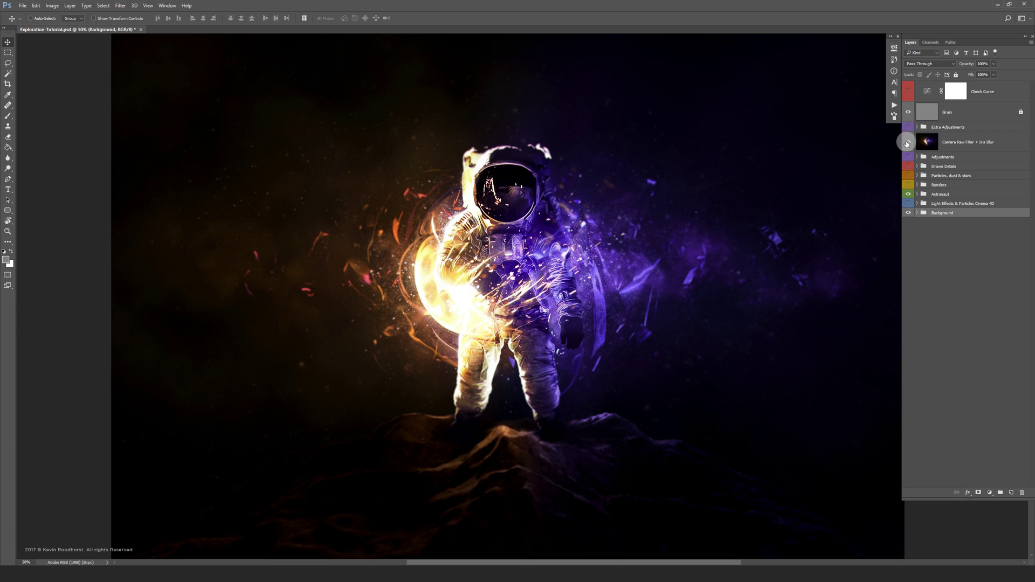
left_click(908, 142)
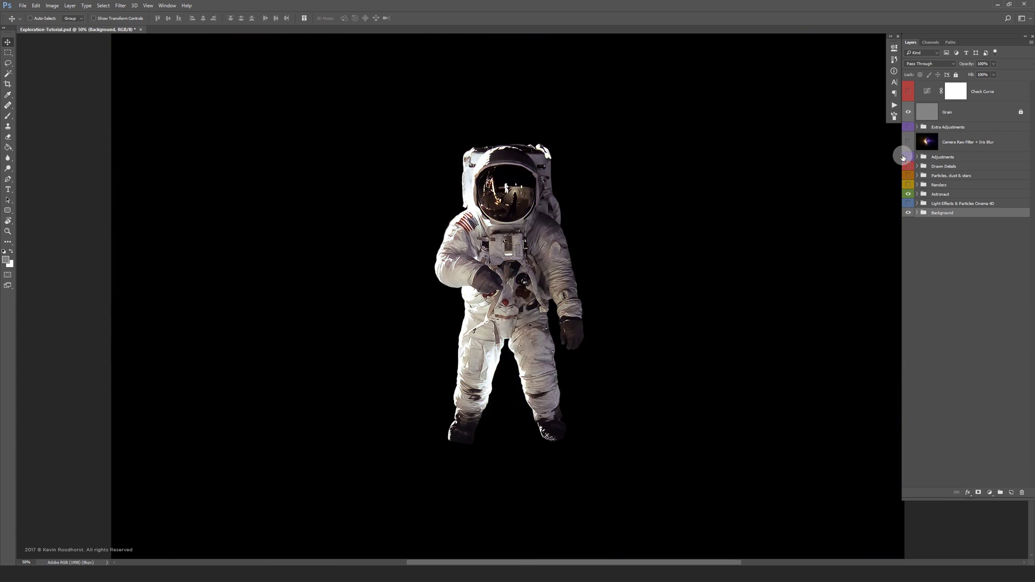
Inside the Astronaut group, compare and leave on the Retouch and Curves 1 layers.
left_click(917, 194)
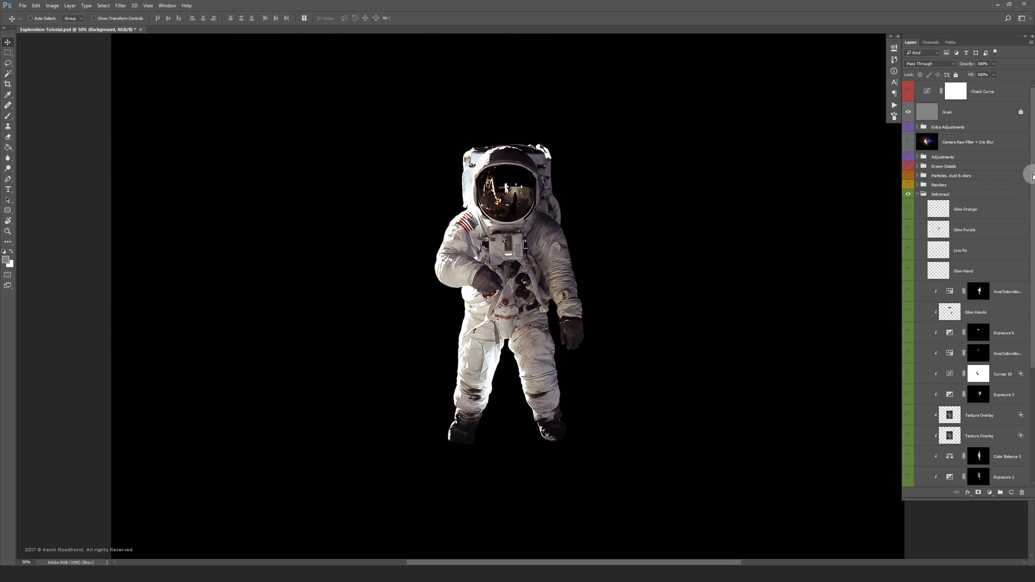
scroll(1031, 179, "down", 5)
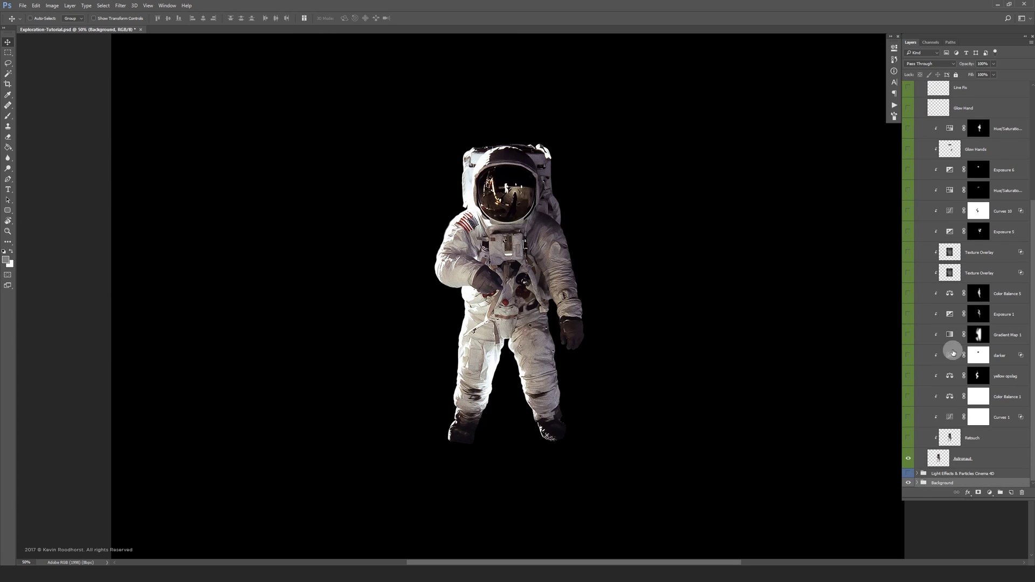
left_click(908, 438)
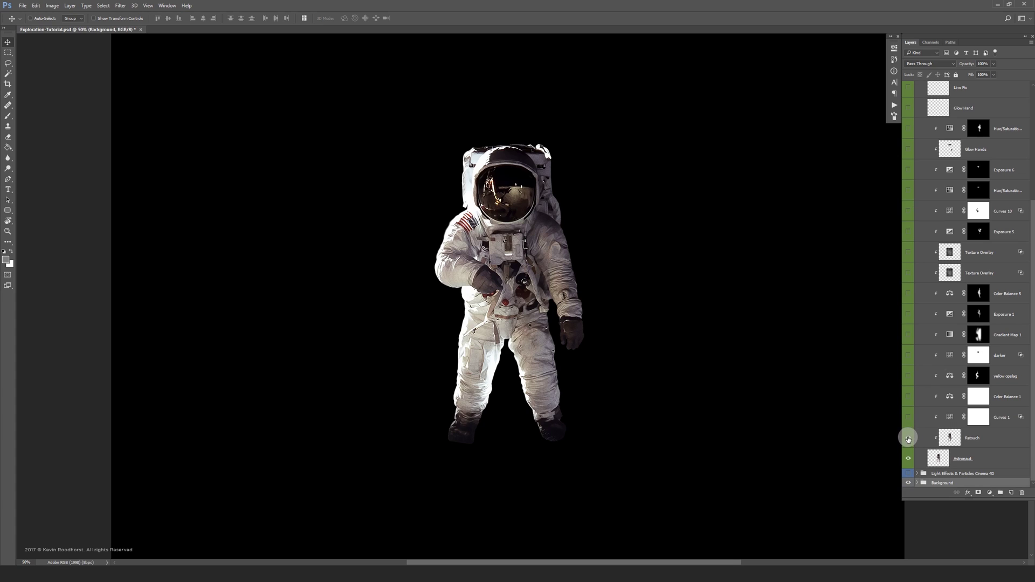
left_click(909, 438)
left_click(909, 439)
left_click(909, 439)
left_click(909, 439)
left_click(909, 418)
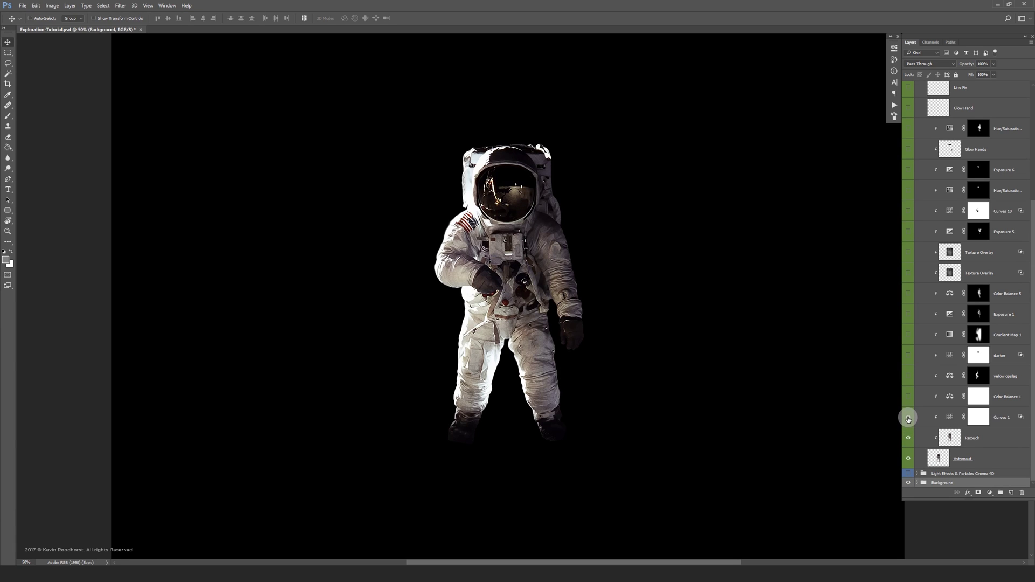
left_click(909, 420)
left_click(909, 420)
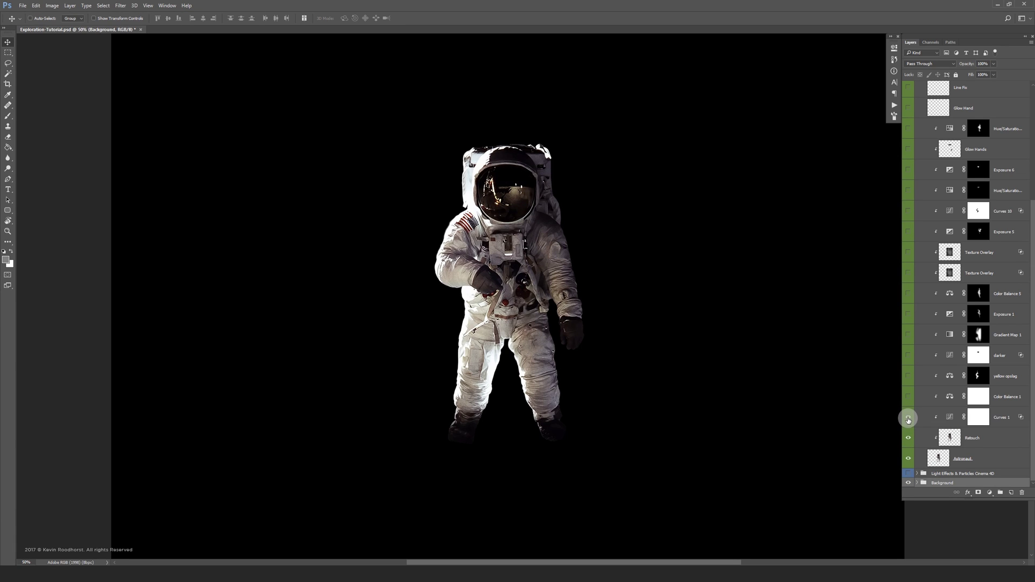
Turn on yellow opslag, darker, Gradient Map 1 and Exposure 1 for warm light and purple shadows.
left_click(908, 379)
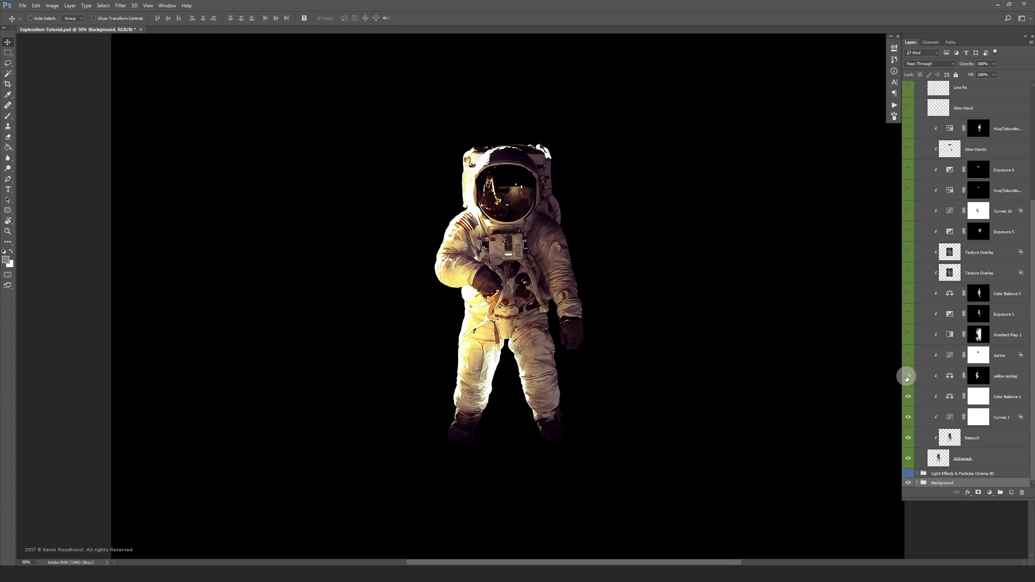
left_click(908, 356)
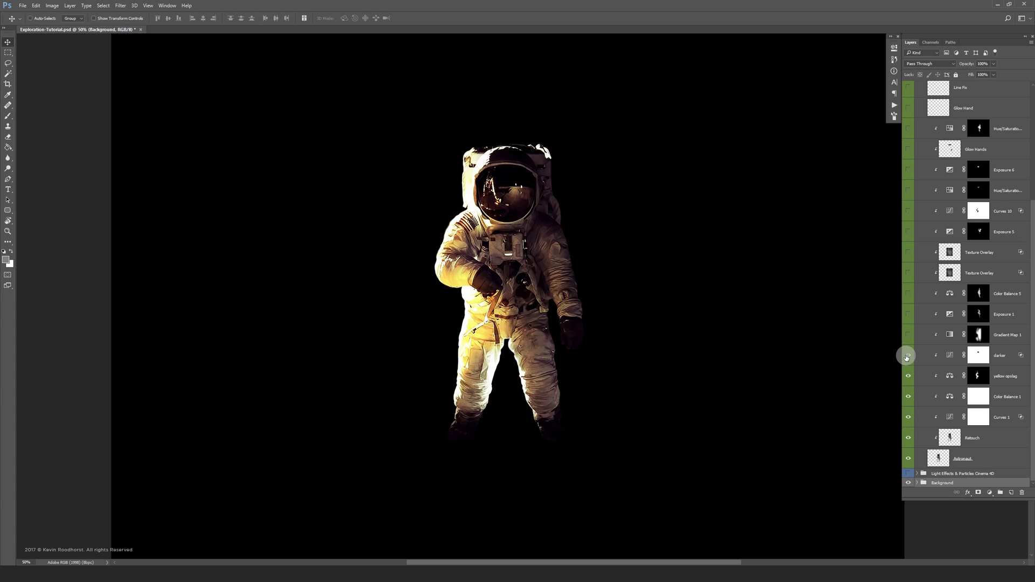
left_click(908, 335)
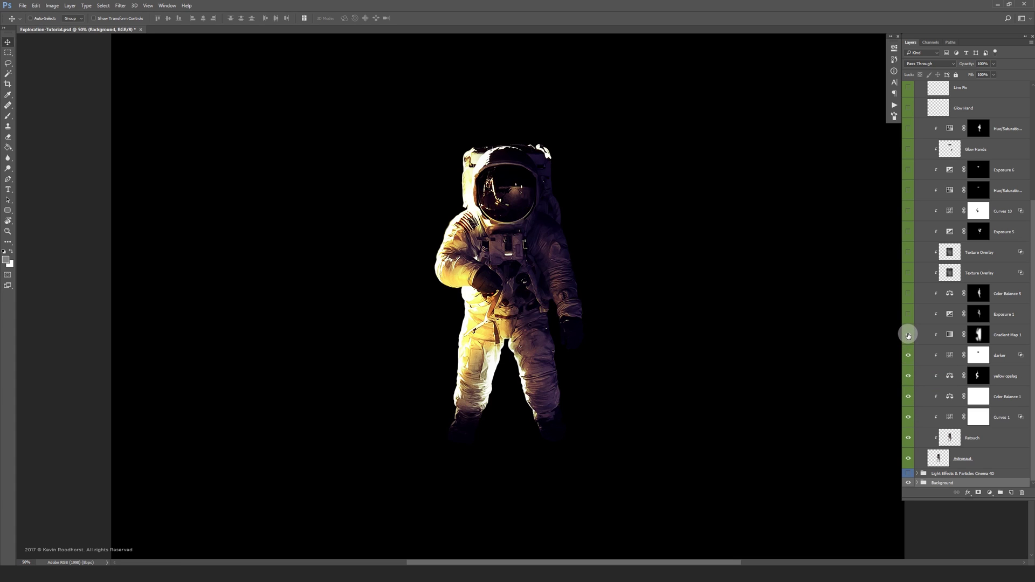
left_click(908, 337)
left_click(908, 337)
left_click(908, 316)
left_click(908, 315)
left_click(908, 315)
Turn on both Texture Overlays, Exposure 5, Curves 10, both Hue/Saturation layers, Exposure 6 and Glow Hands.
left_click(908, 273)
left_click(908, 254)
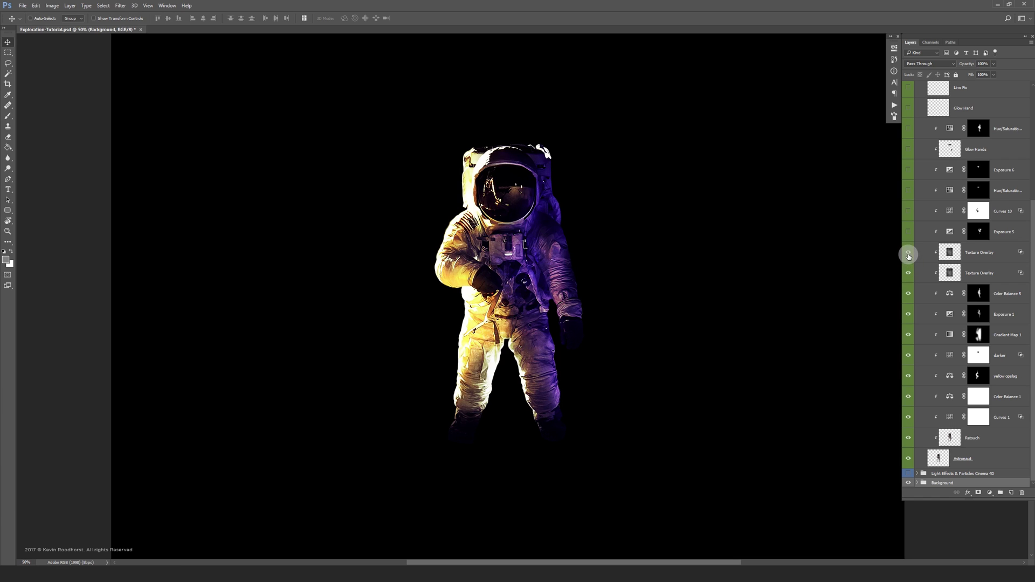
left_click(908, 272)
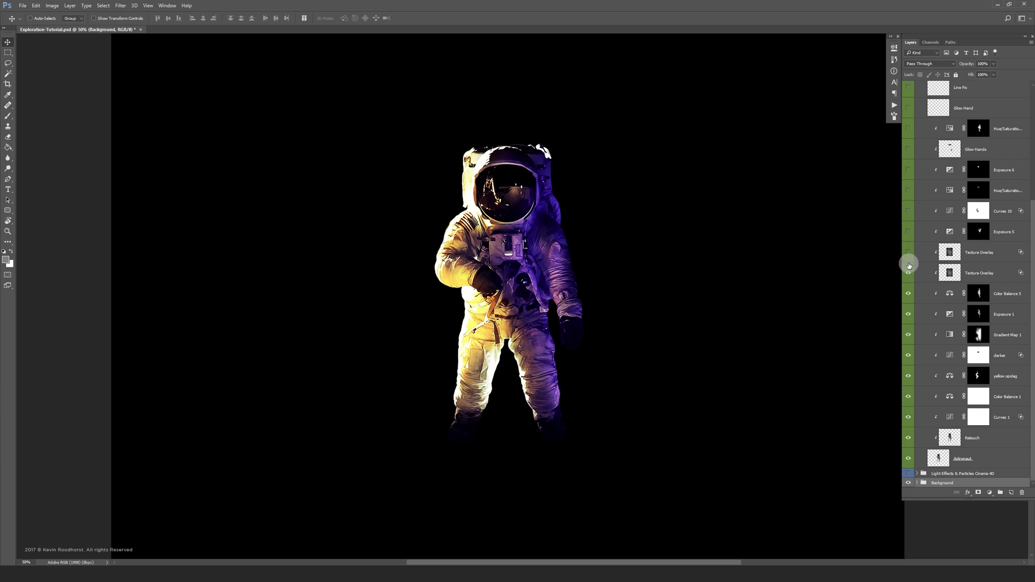
left_click(908, 272)
left_click(908, 232)
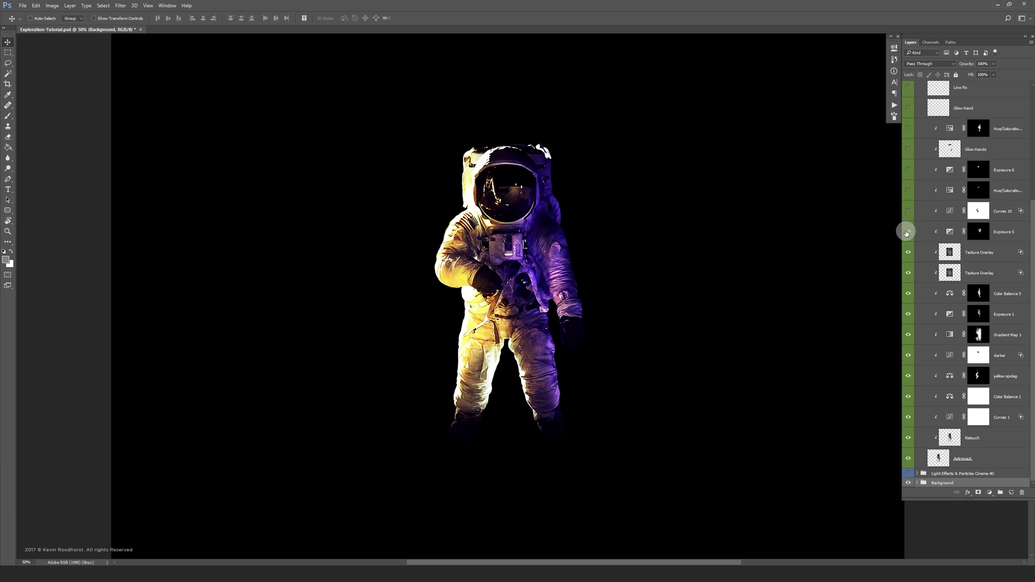
left_click(908, 211)
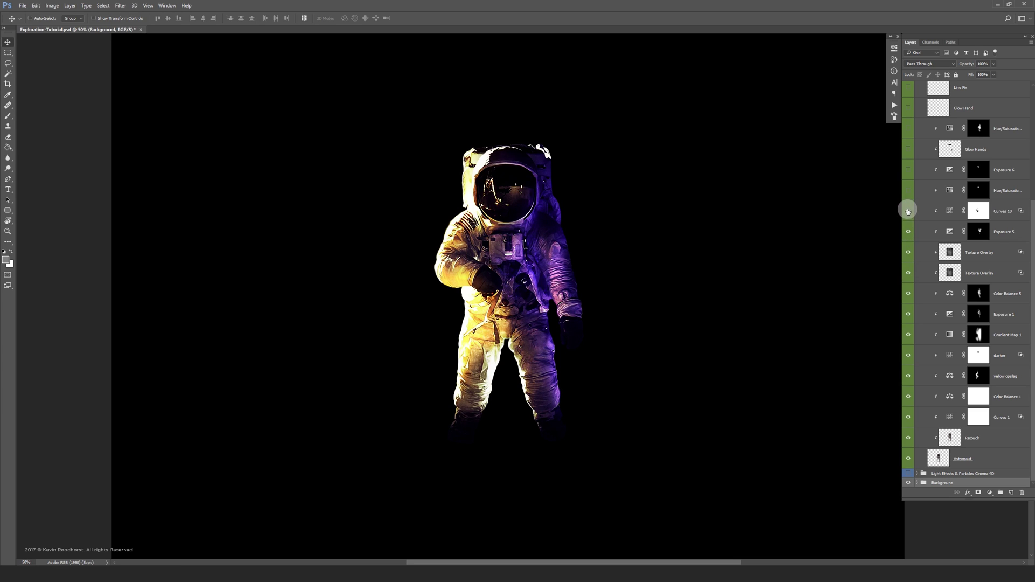
left_click(908, 190)
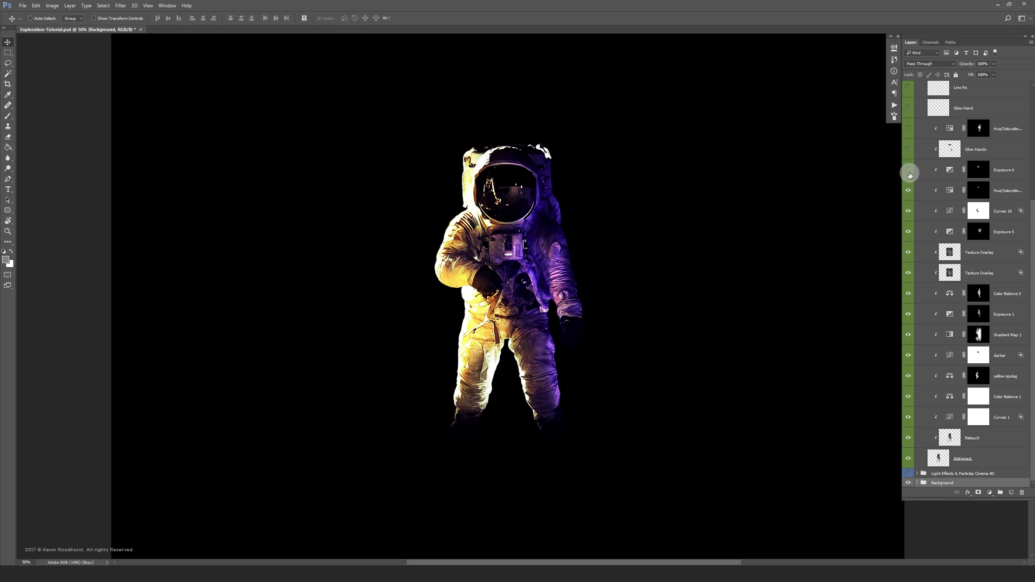
left_click(908, 170)
left_click(908, 171)
left_click(907, 150)
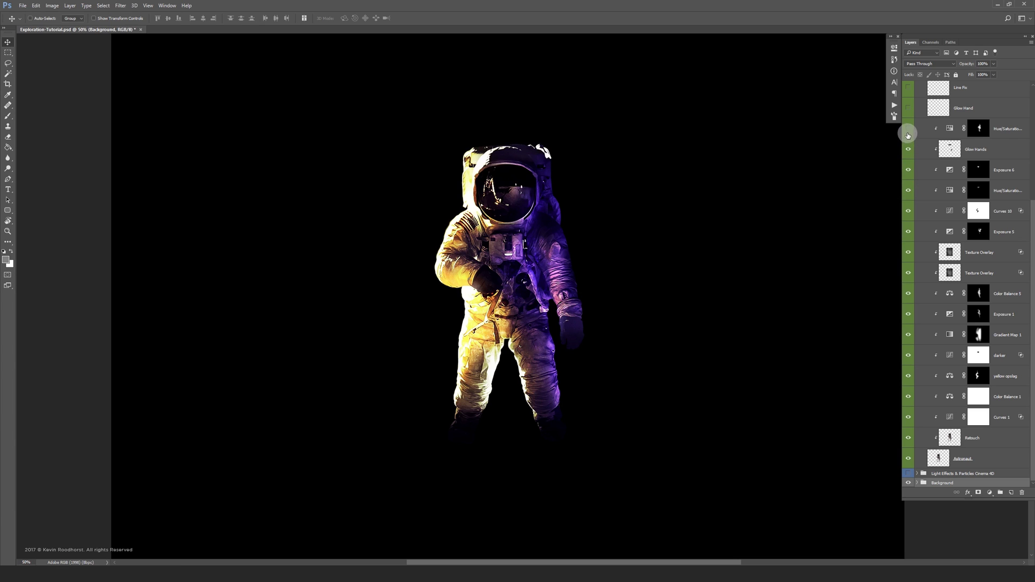
left_click(908, 129)
Compare the astronaut adjustments off and on, then show Glow Hand, Line Fix and Glow Purple.
left_click_drag(908, 438, 907, 133)
left_click_drag(902, 433, 912, 134)
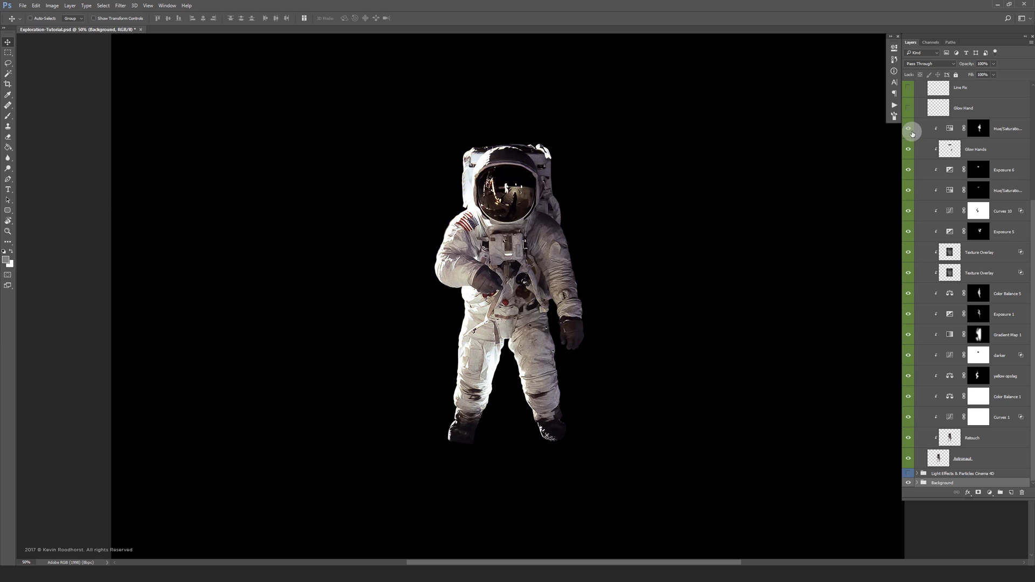
scroll(1027, 315, "up", 5)
left_click_drag(908, 236, 922, 162)
Collapse the Astronaut group and show the planet layer inside the Background group.
left_click(918, 157)
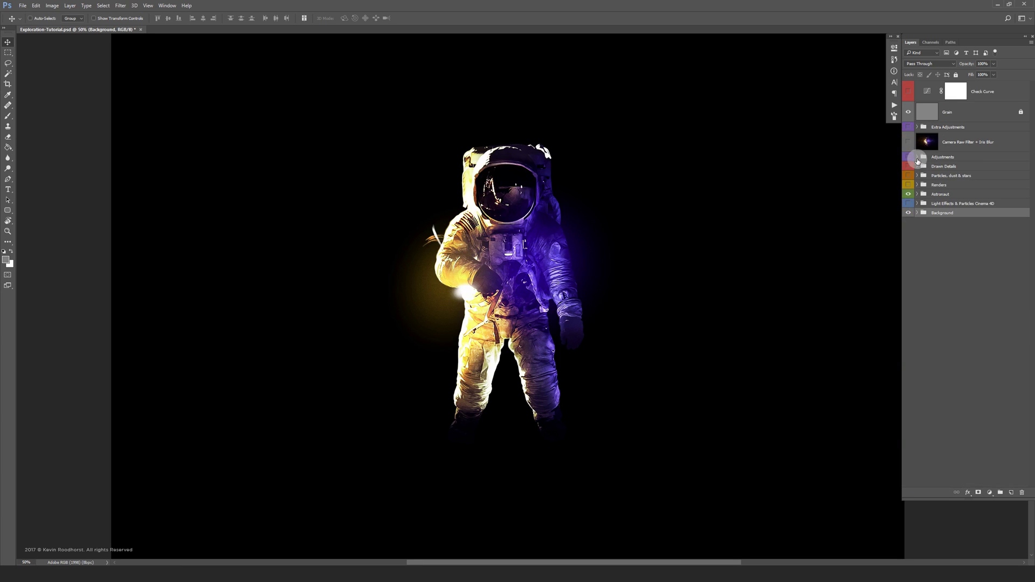
left_click(918, 213)
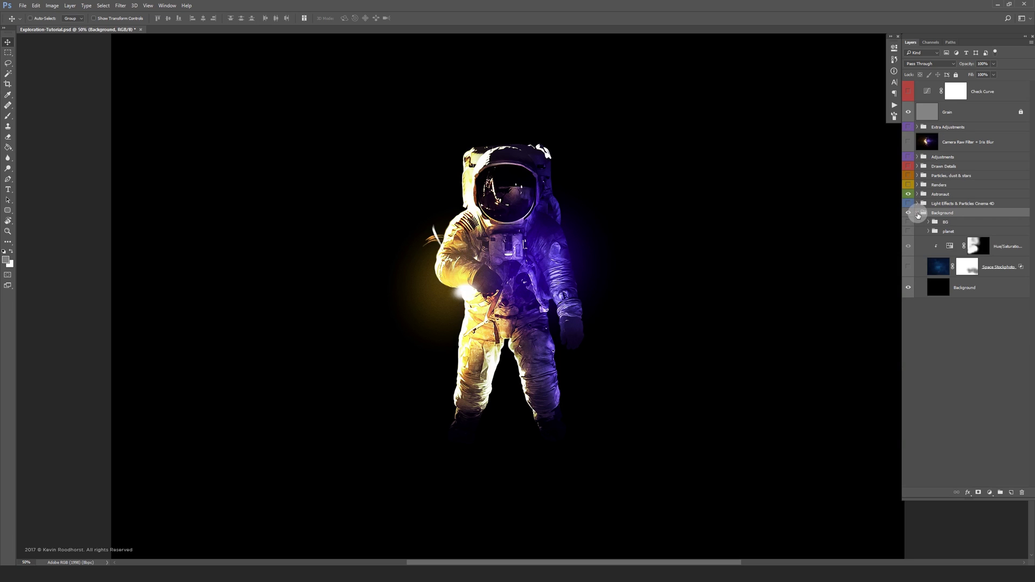
left_click(908, 233)
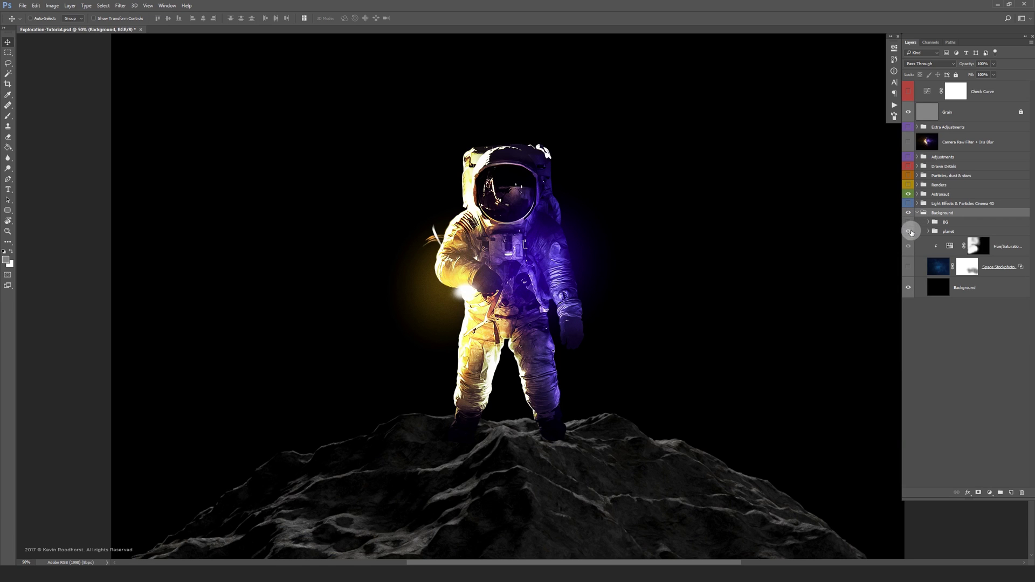
left_click(929, 233)
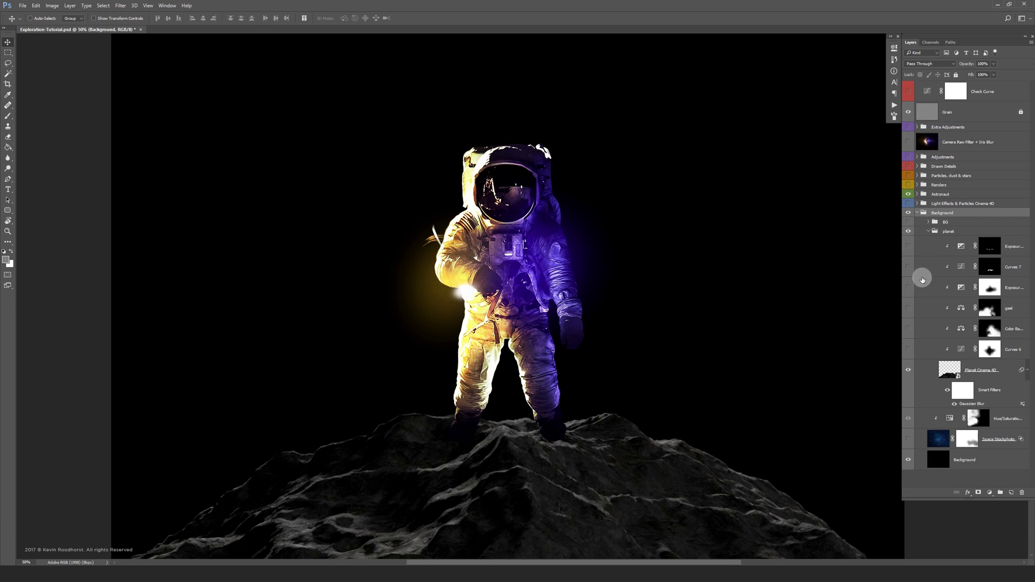
Turn on the planet's Curves 6, Color Balance, Curves 7 and Exposure adjustments and the Space Stockphoto stars.
left_click(909, 350)
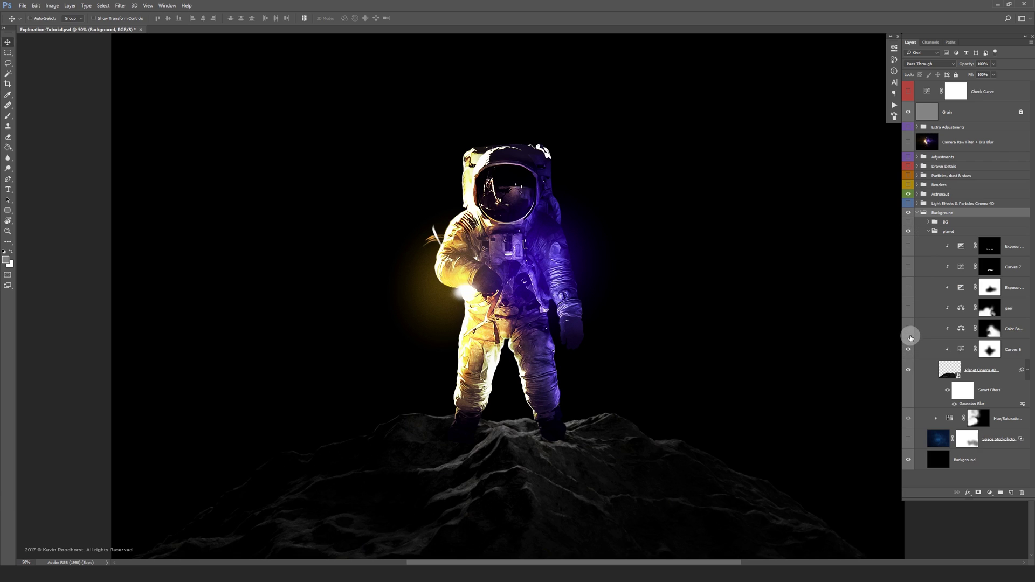
left_click(908, 328)
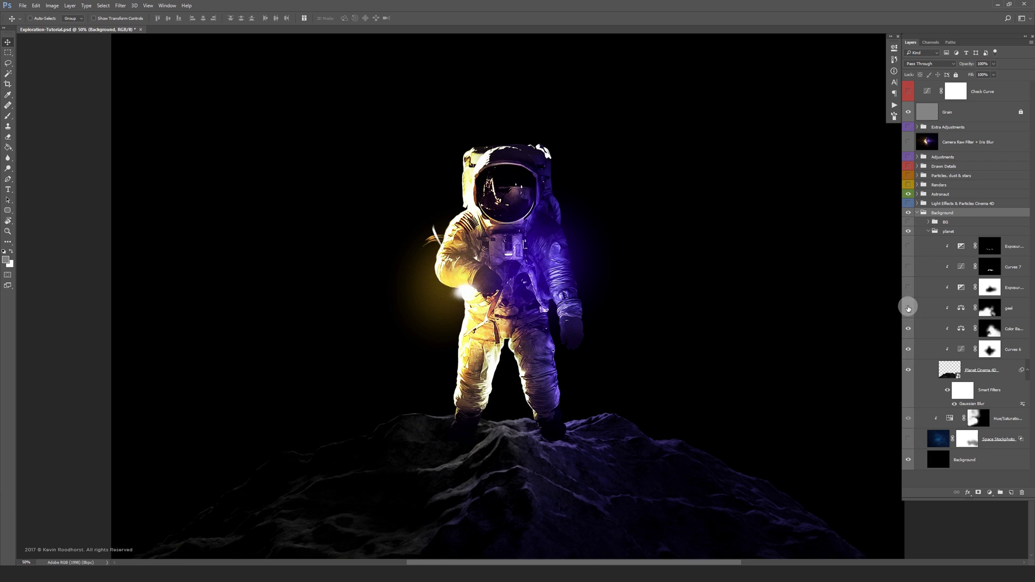
left_click(908, 288)
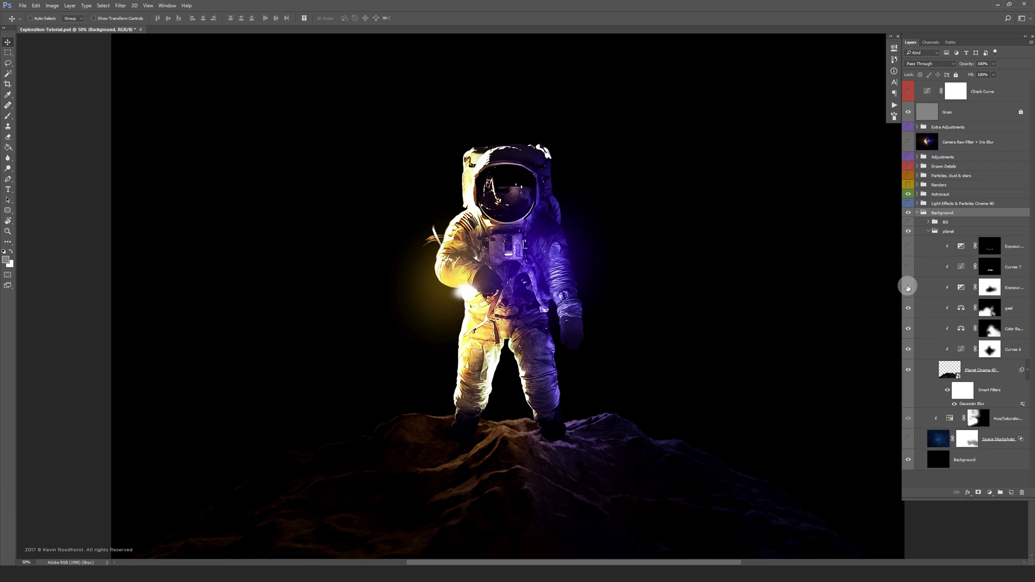
left_click(909, 267)
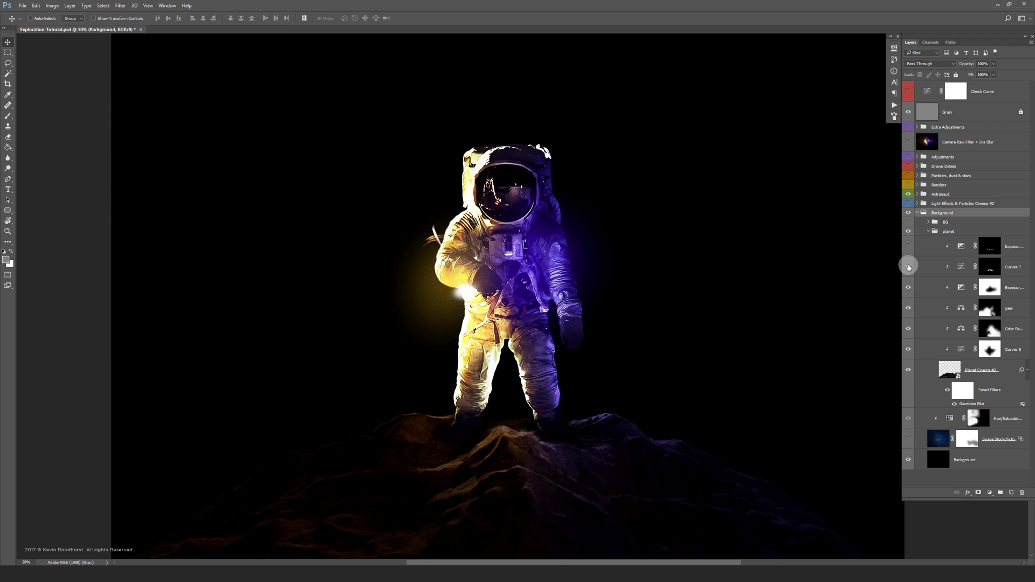
left_click(908, 246)
mouse_move(907, 248)
left_mouse_down()
mouse_move(908, 352)
mouse_move(909, 249)
left_mouse_up()
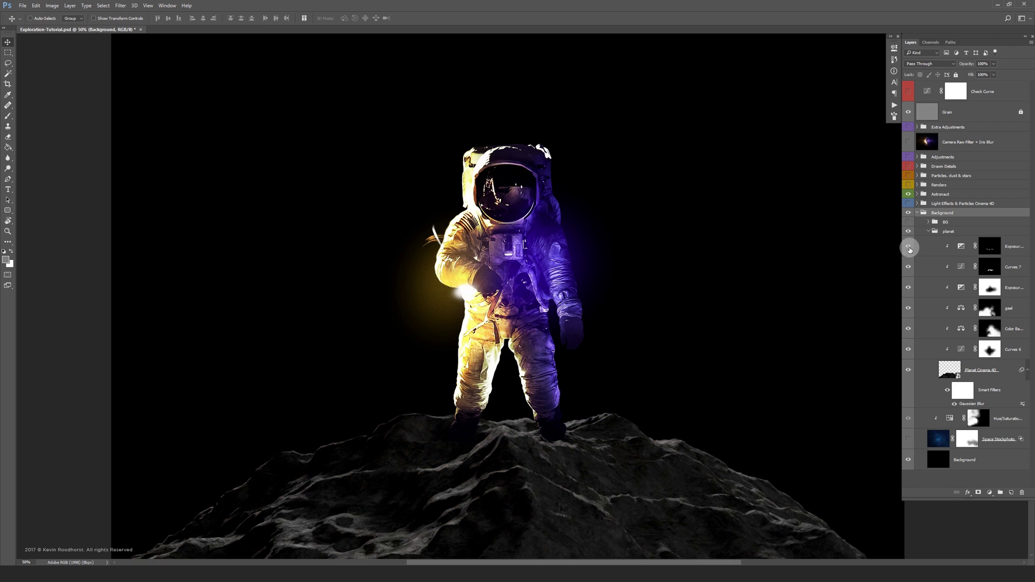
left_click(907, 439)
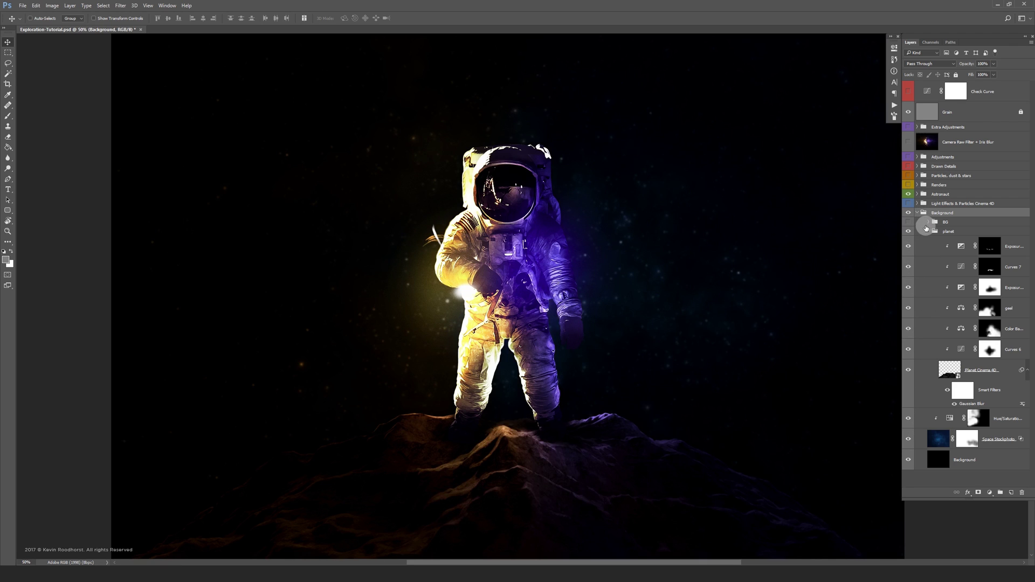
left_click(928, 231)
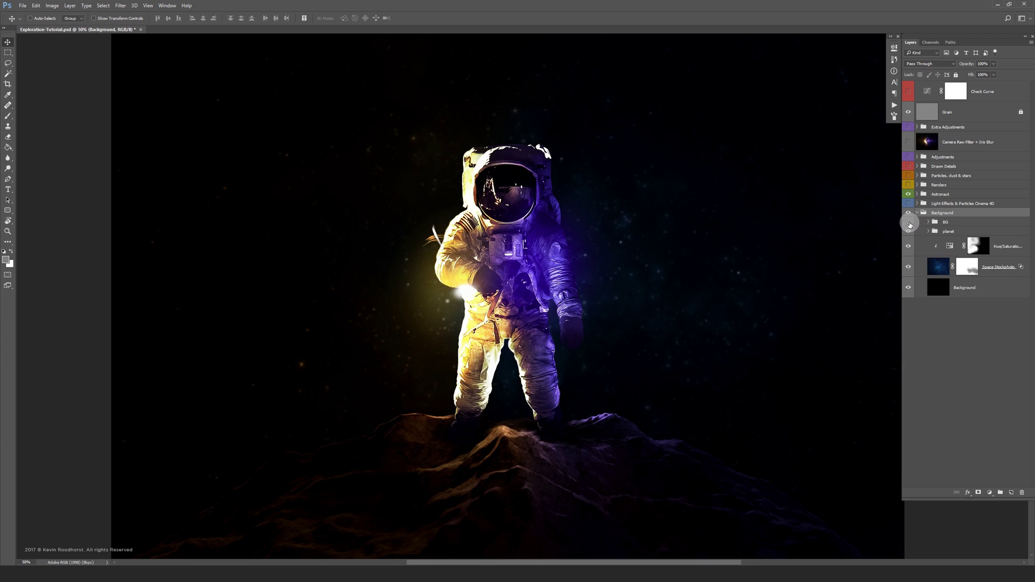
Show the BG group's Smoke, Stardust and Dust layers, then collapse the BG and Background groups.
left_click(928, 222)
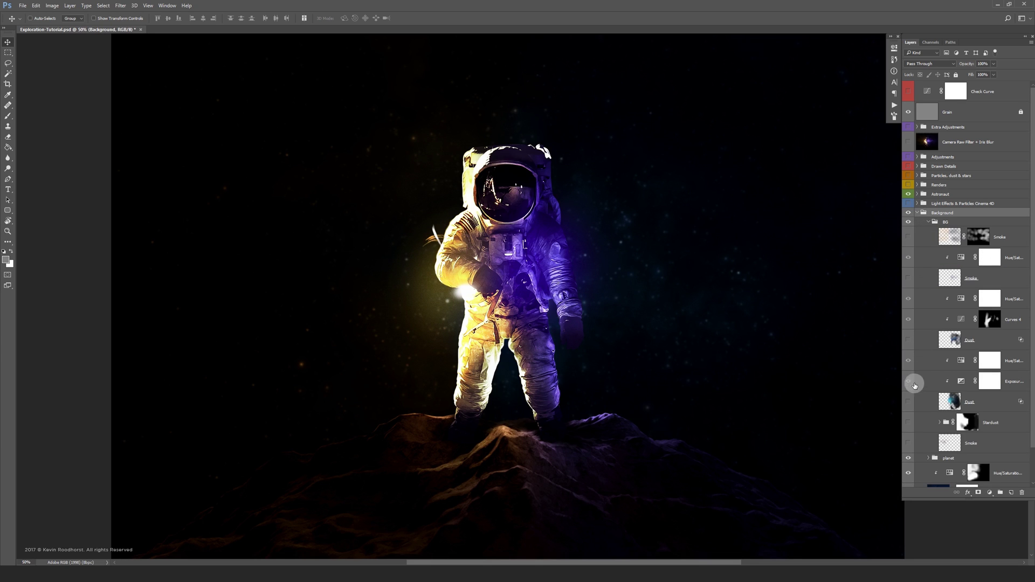
left_click(909, 443)
left_click(909, 422)
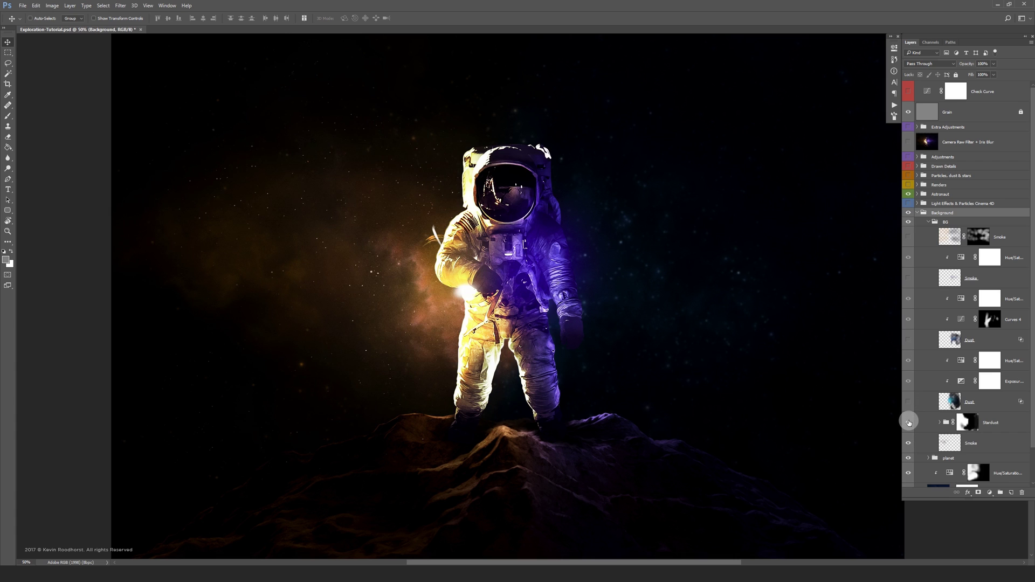
left_click(909, 402)
left_click(909, 340)
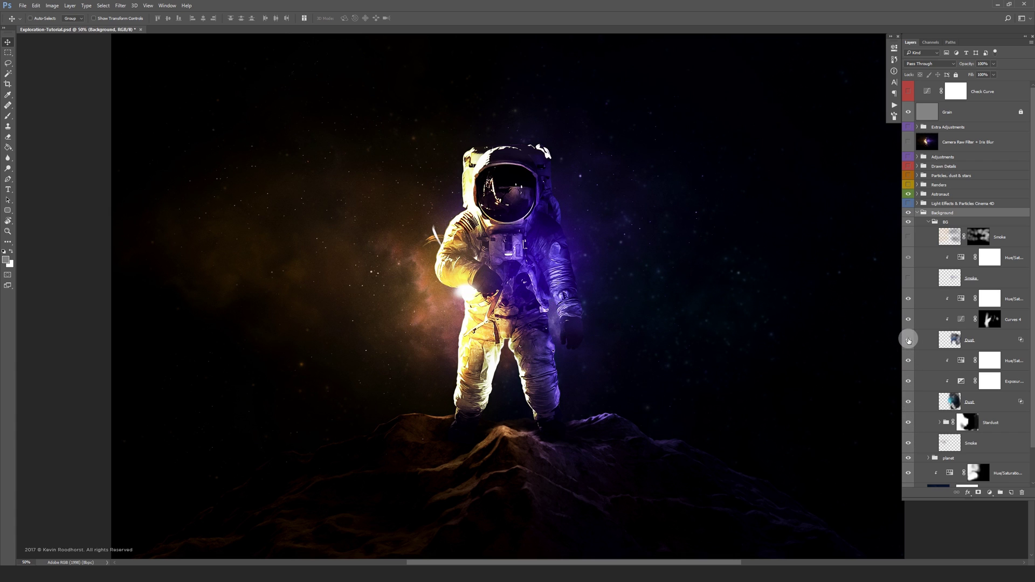
left_click(909, 277)
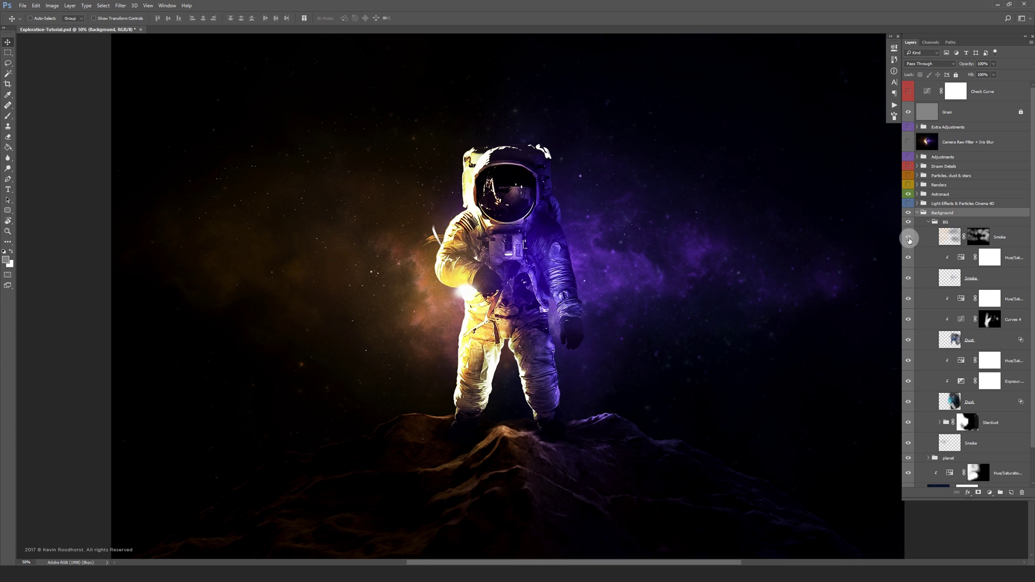
left_click(928, 223)
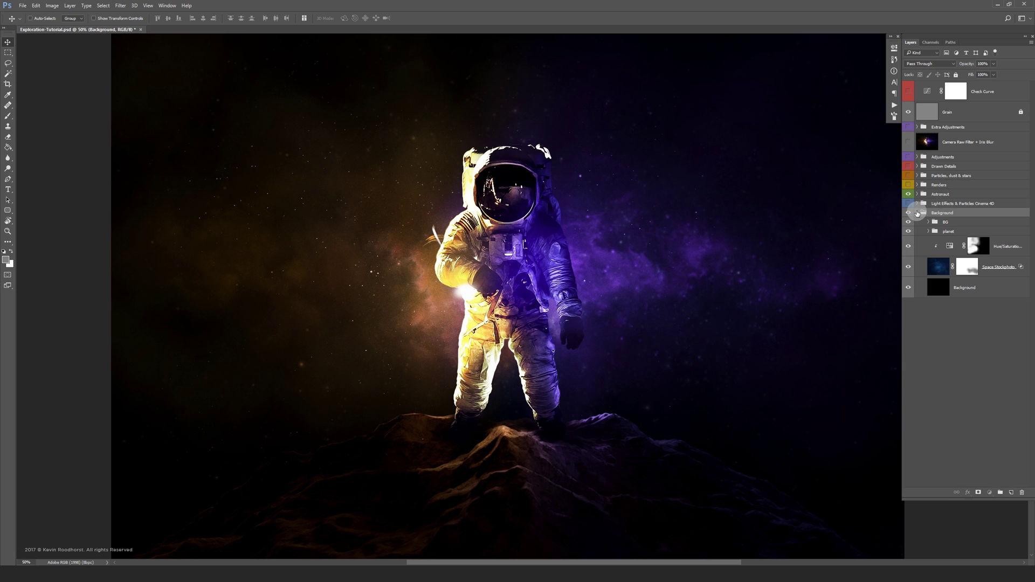
left_click(917, 213)
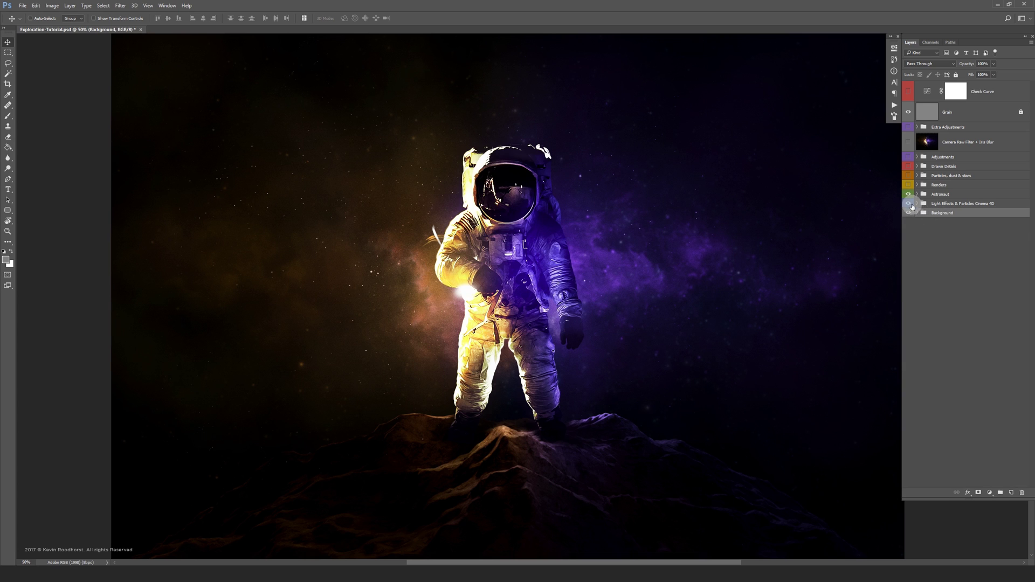
Show the three Powder layers in the Light Effects & Particles Cinema 4D group.
left_click(917, 203)
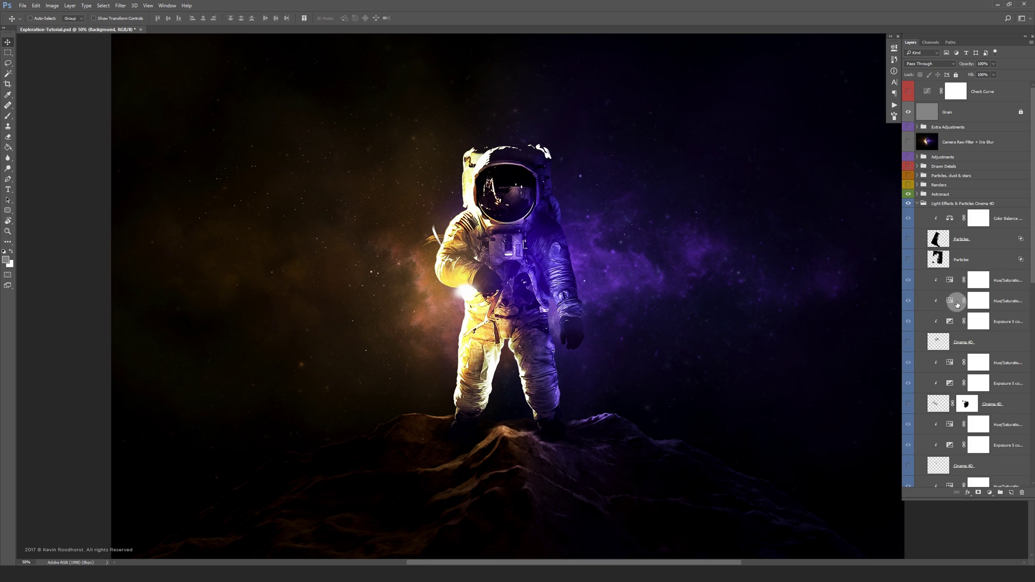
left_click_drag(1027, 249, 1023, 462)
left_click(913, 471)
left_click(909, 427)
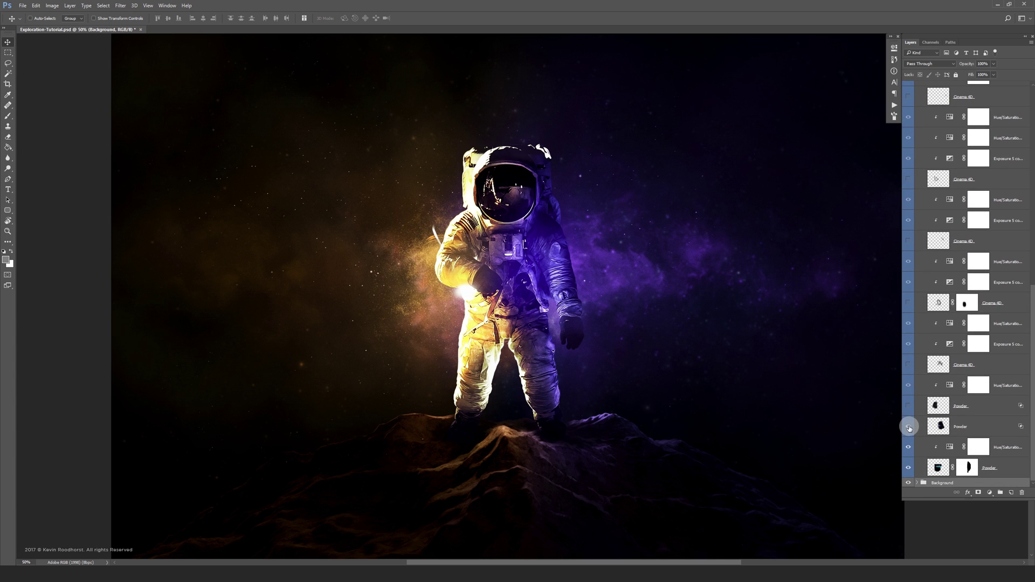
left_click(908, 405)
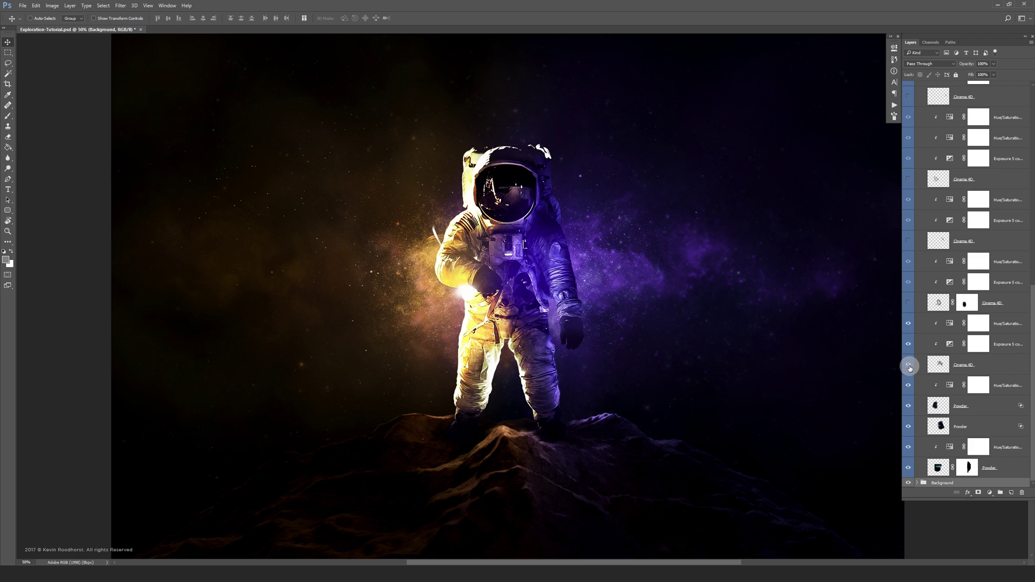
Show the Cinema 4D purple, orange-ring and red shard layers and the upper Particles layer.
left_click(909, 303)
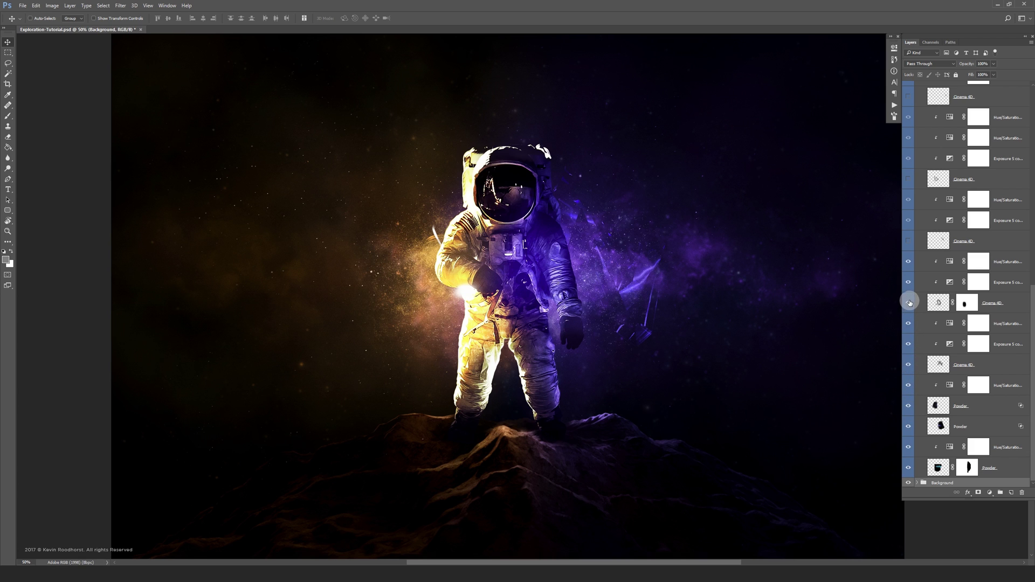
left_click(908, 241)
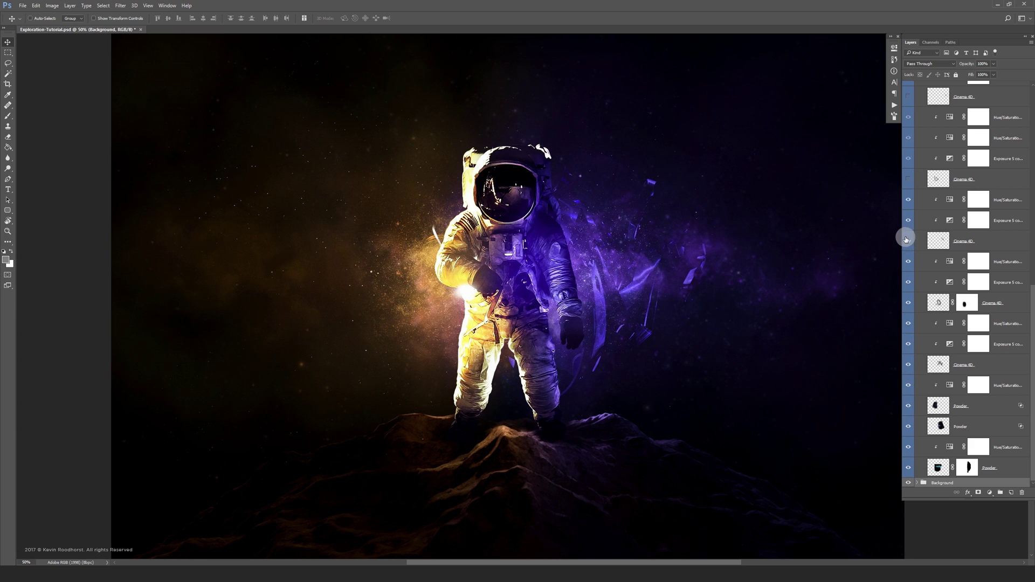
left_click(908, 180)
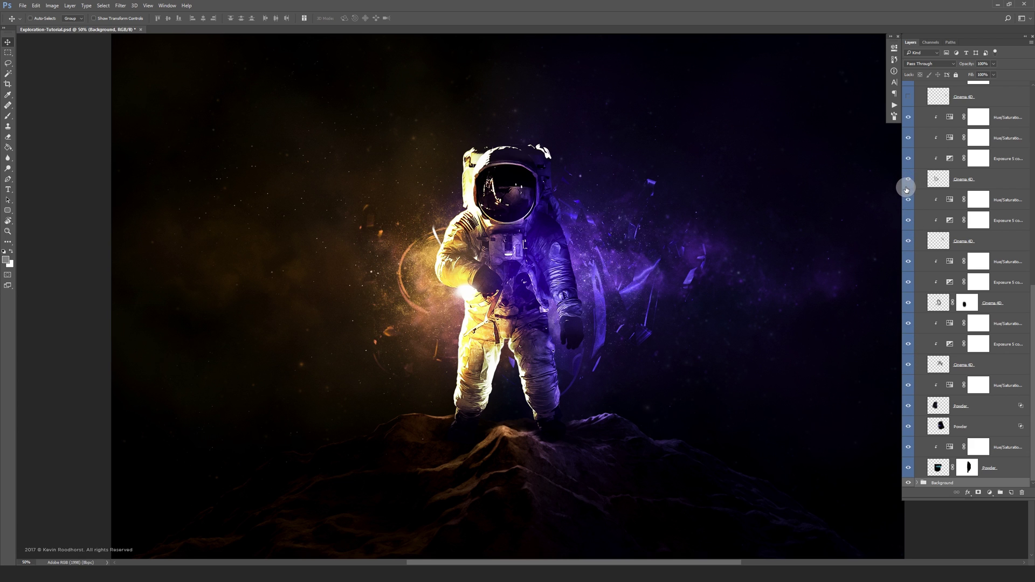
left_click(1031, 295)
left_click_drag(1031, 296, 1031, 193)
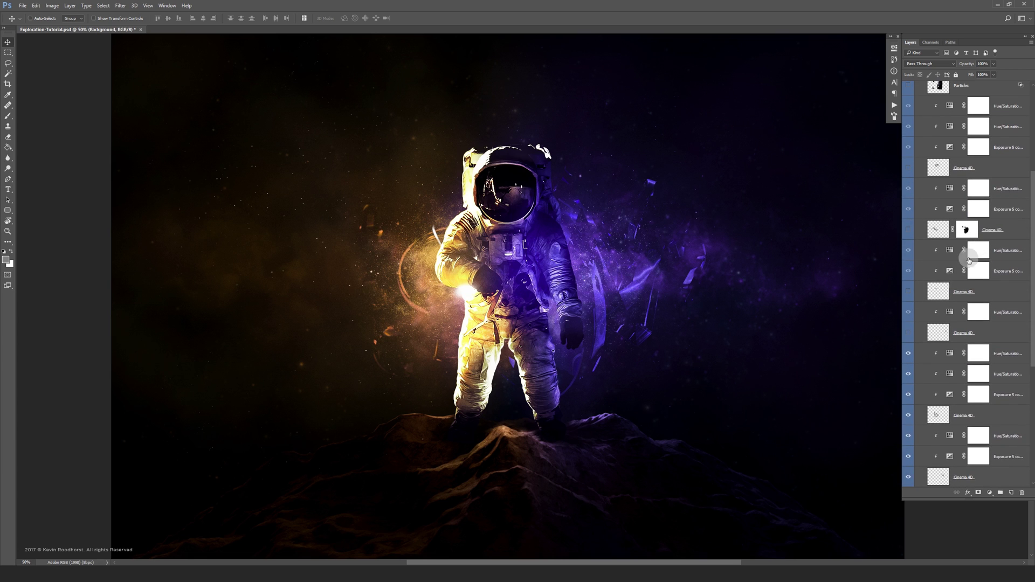
left_click(908, 333)
left_click(909, 291)
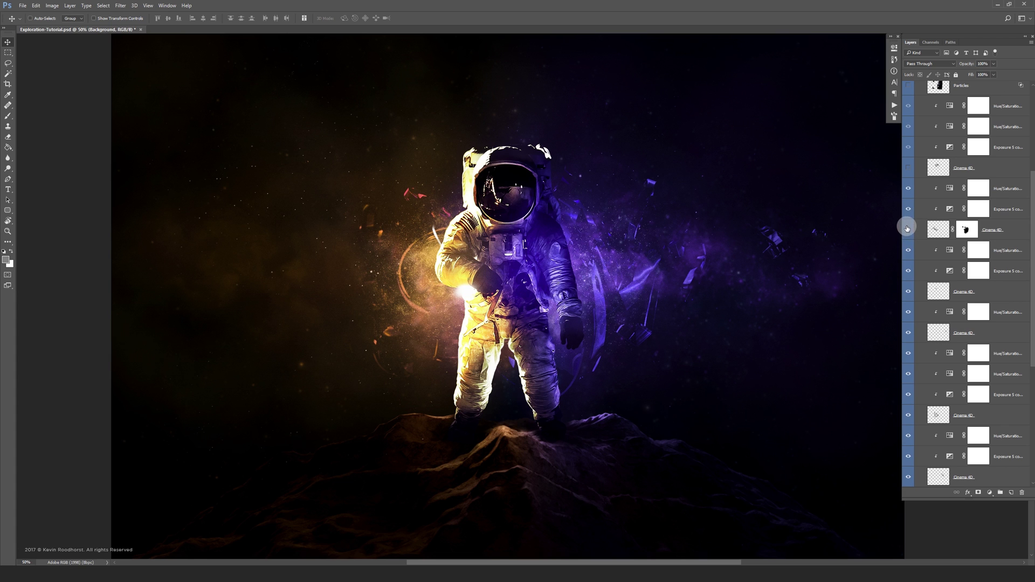
left_click(908, 168)
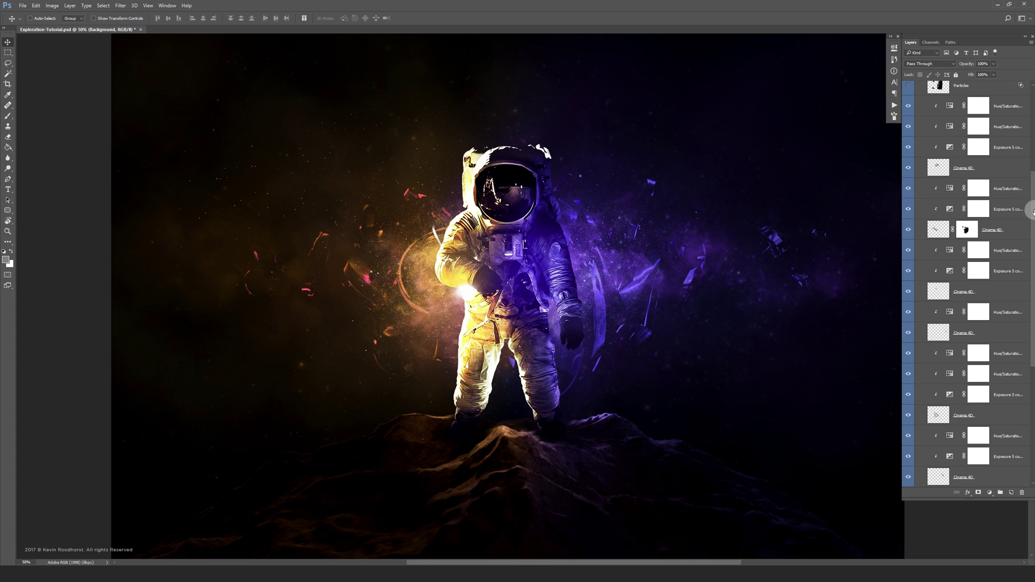
scroll(908, 231, "up", 5)
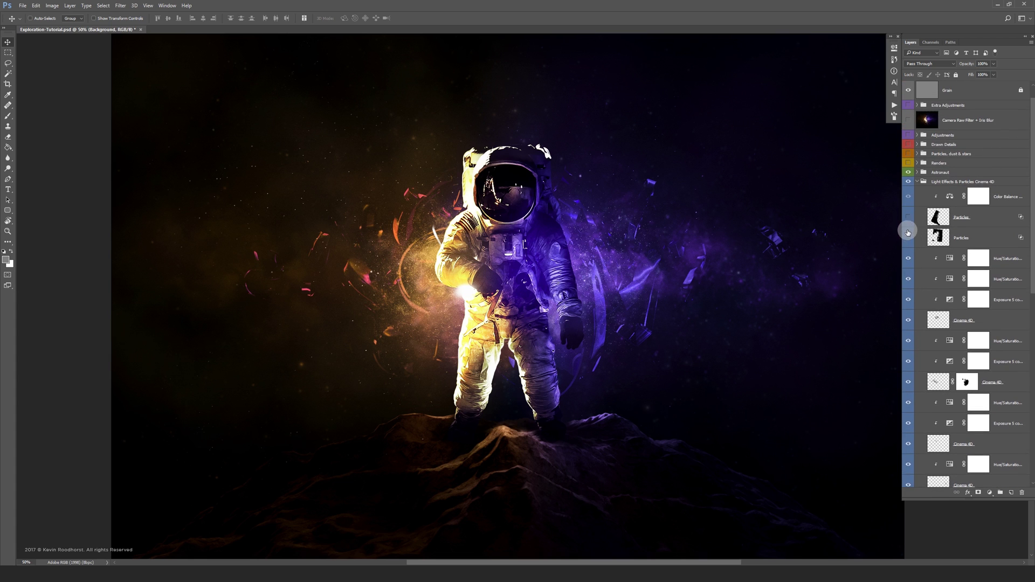
left_click(908, 218)
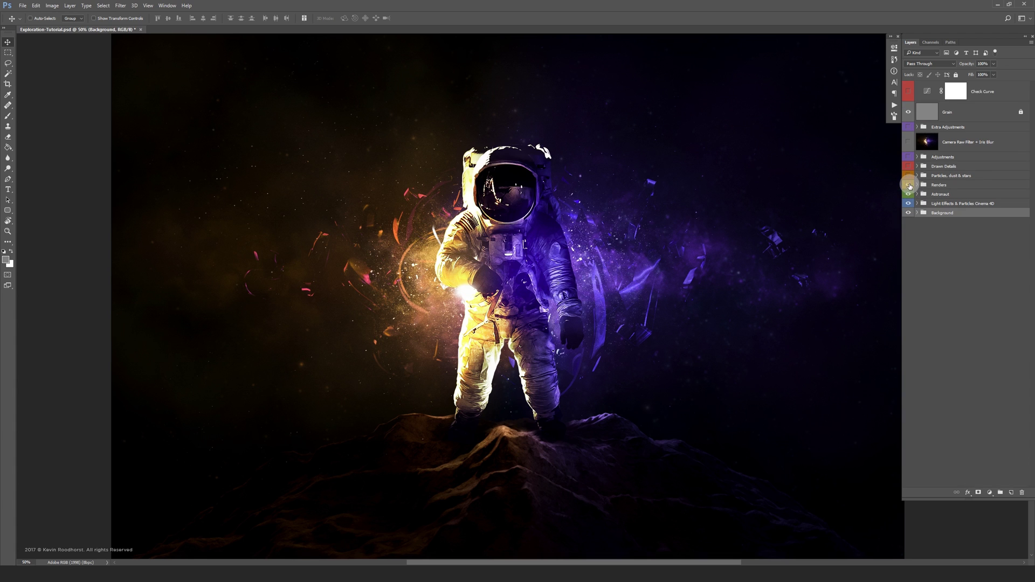
In the Renders group, show the Sun 3D Render behind the astronaut, comparing it off and on.
left_click(917, 185)
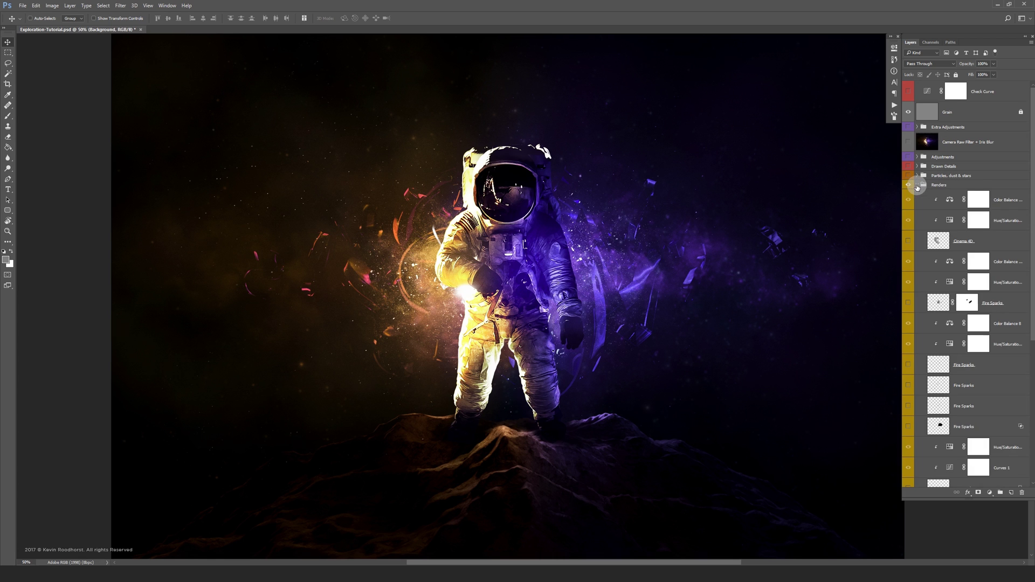
scroll(1024, 178, "down", 5)
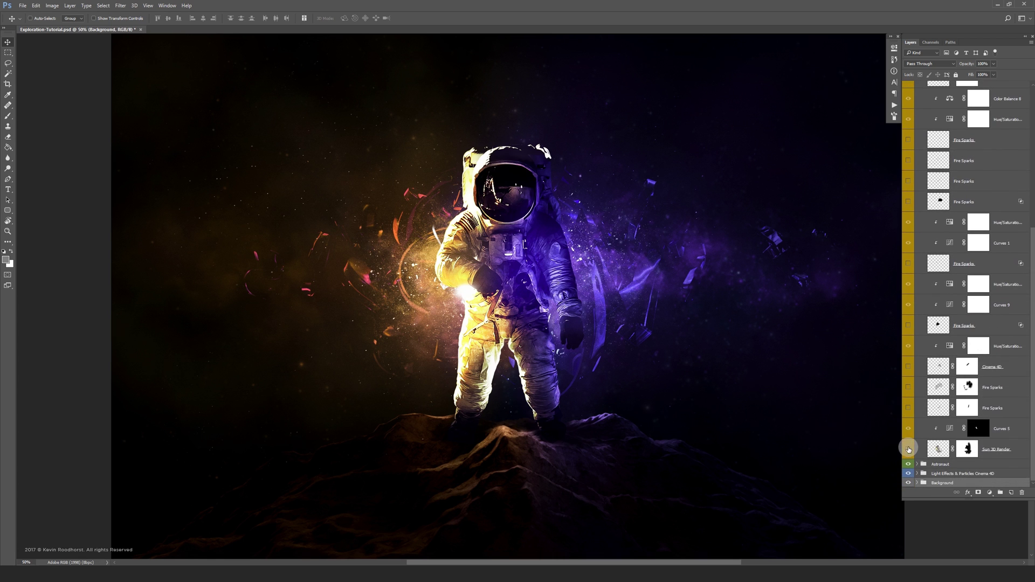
left_click(909, 450)
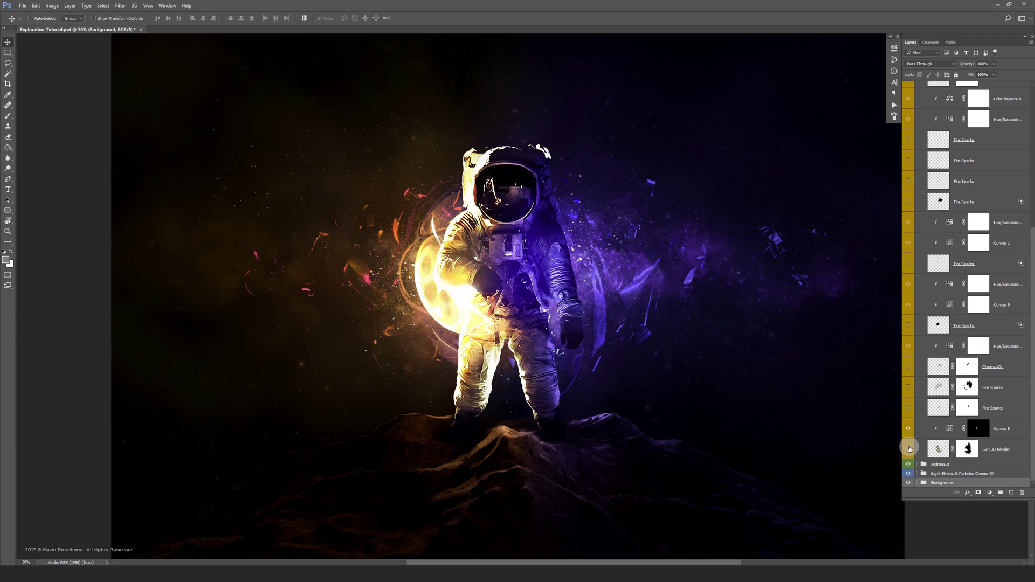
left_click(909, 450)
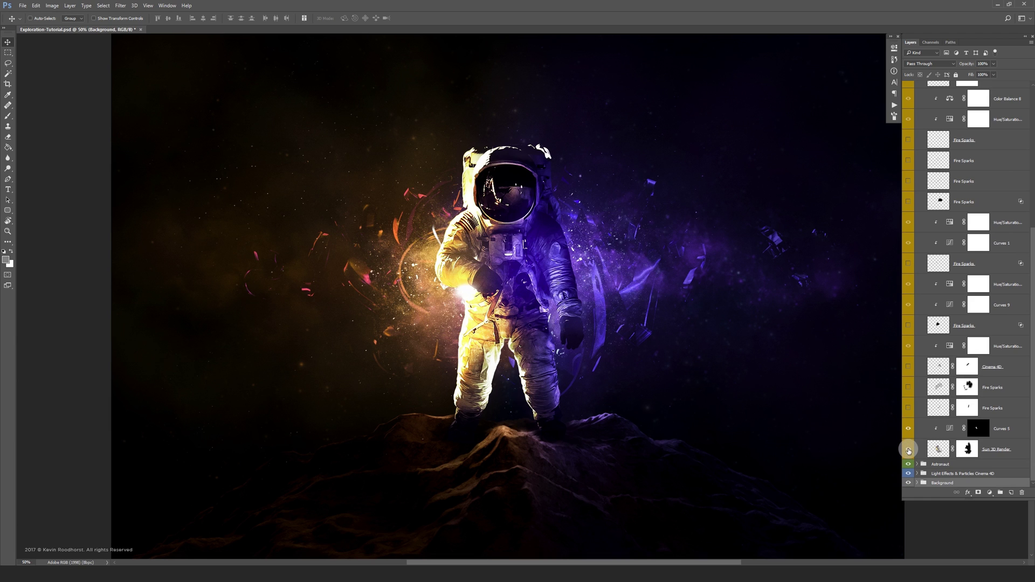
left_click(909, 451)
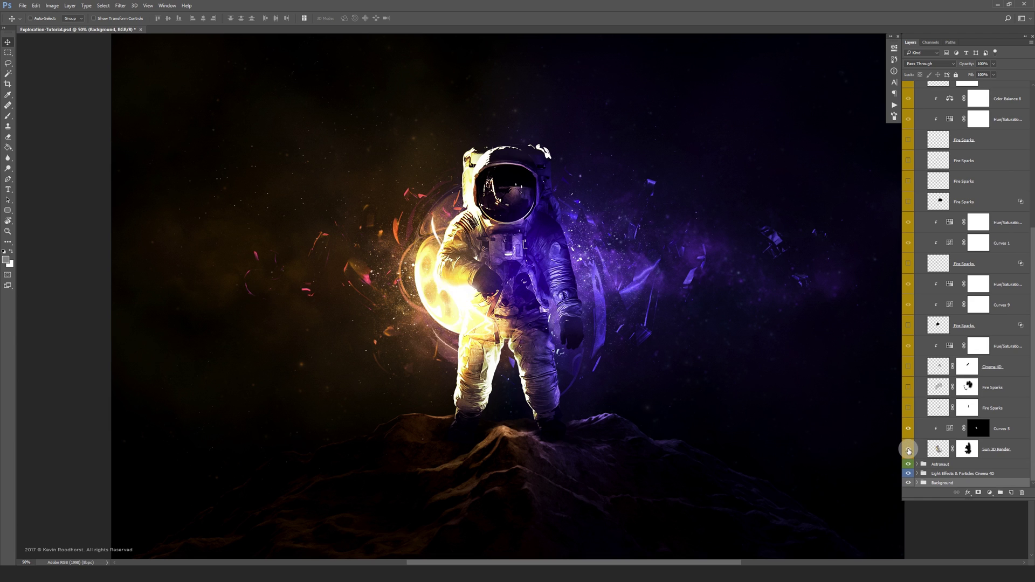
Turn on all the Fire Sparks layers and the Cinema 4D render layer.
left_click(909, 410)
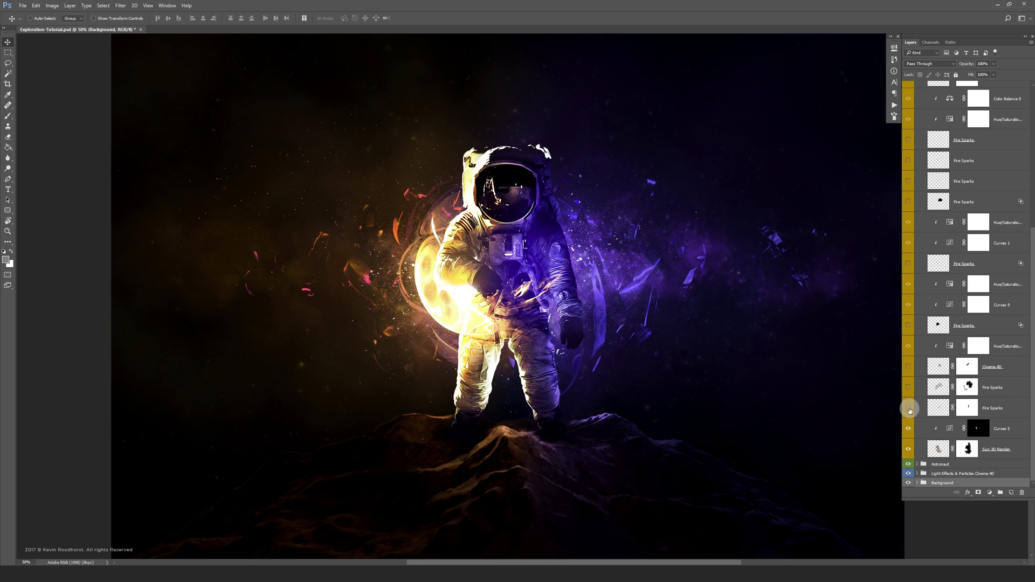
left_click(909, 410)
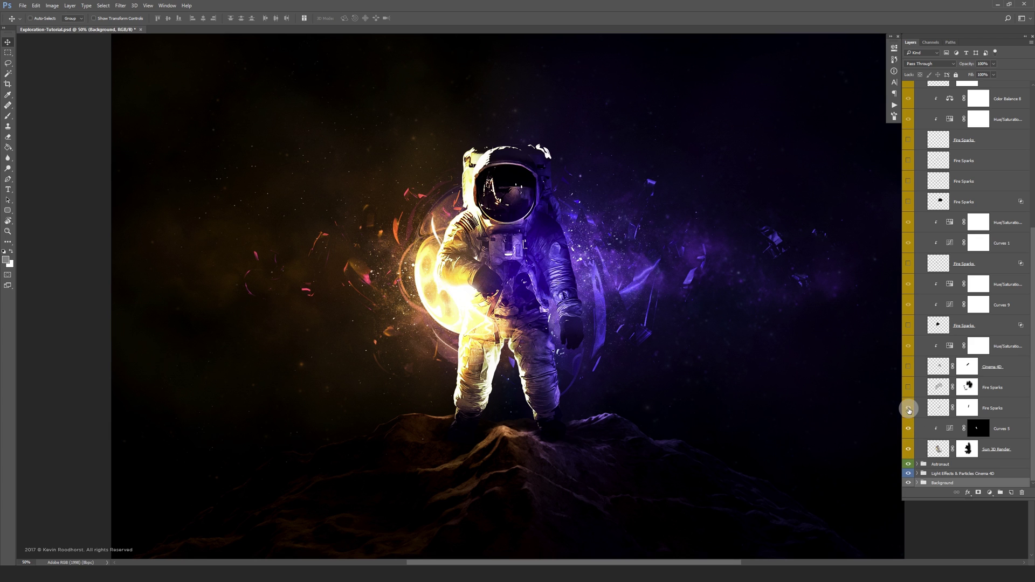
left_click(909, 409)
left_click(909, 383)
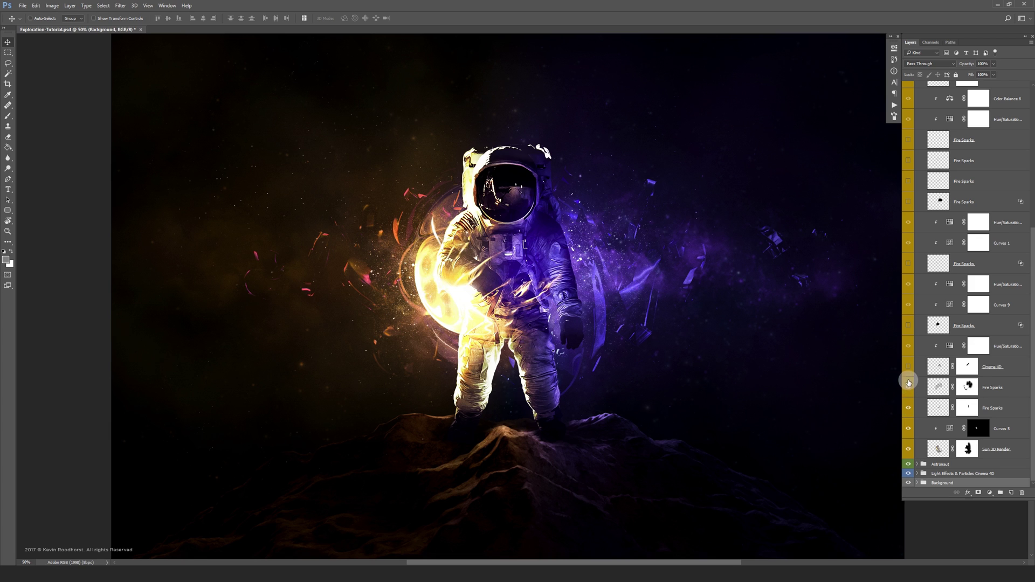
left_click(909, 372)
left_click(909, 370)
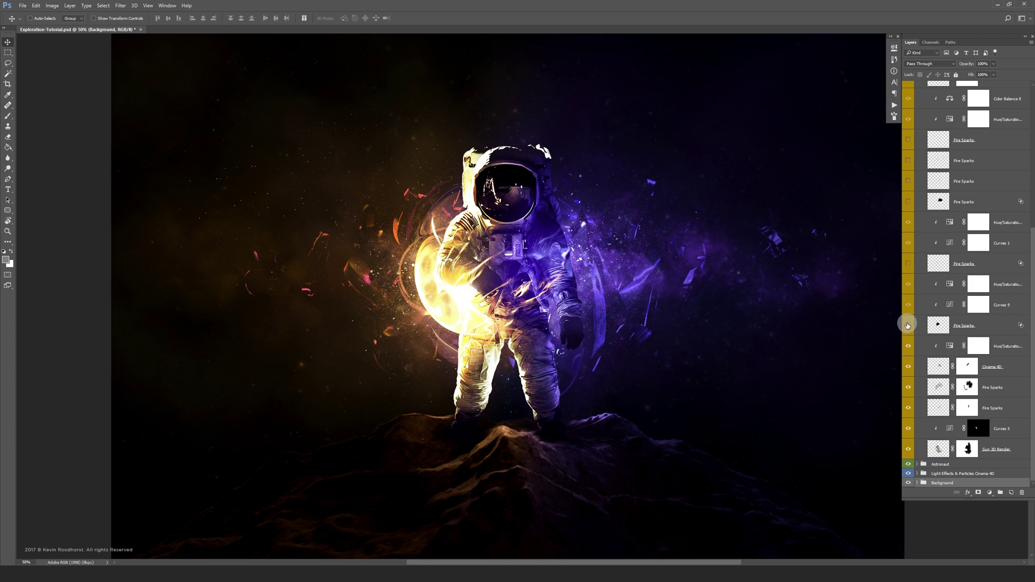
left_click(909, 326)
left_click_drag(909, 327, 910, 142)
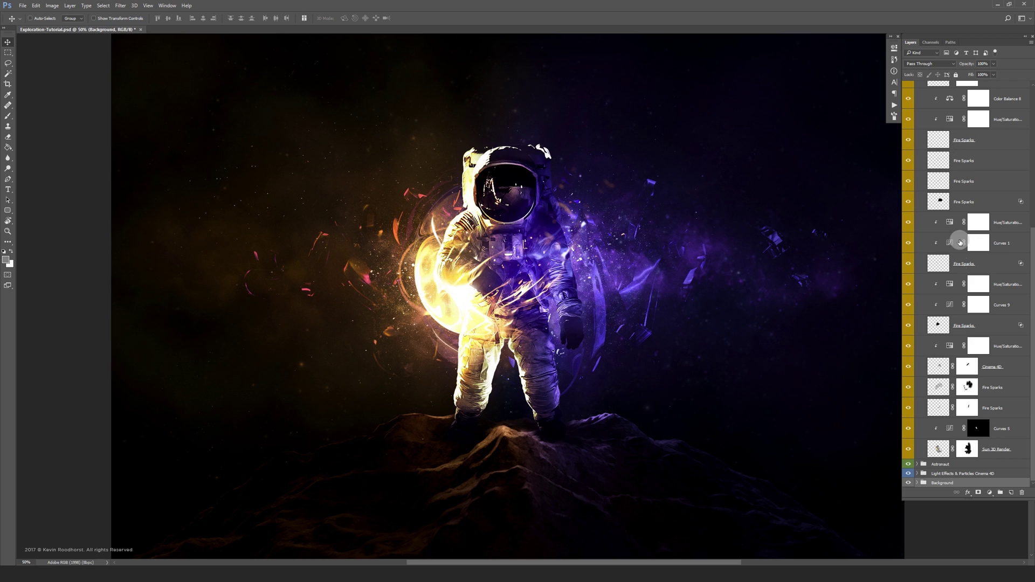
scroll(1014, 312, "up", 10)
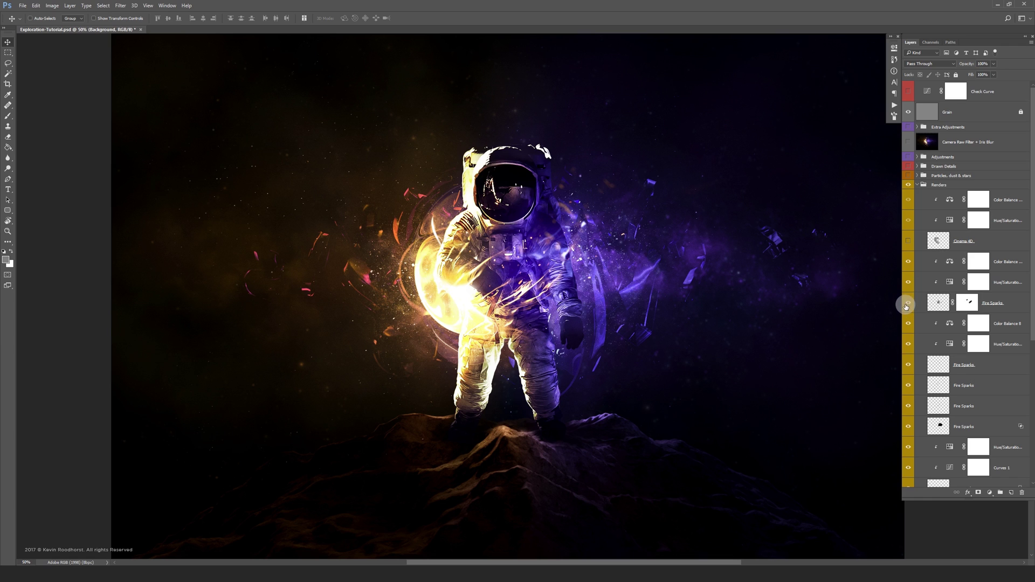
left_click_drag(907, 305, 909, 244)
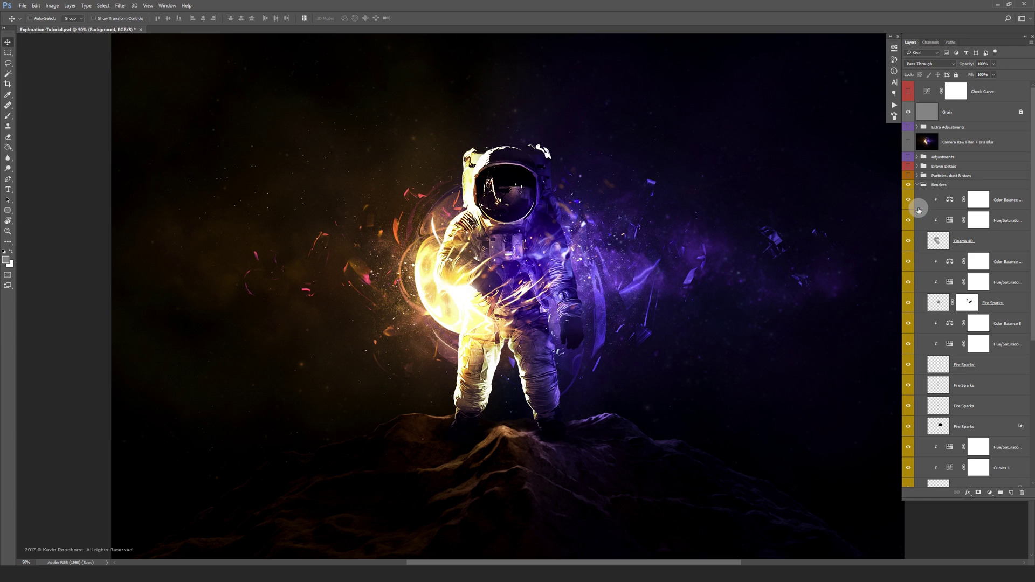
Collapse the Renders group and compare the composite with it hidden and shown, leaving it on.
left_click(916, 185)
left_click(909, 186)
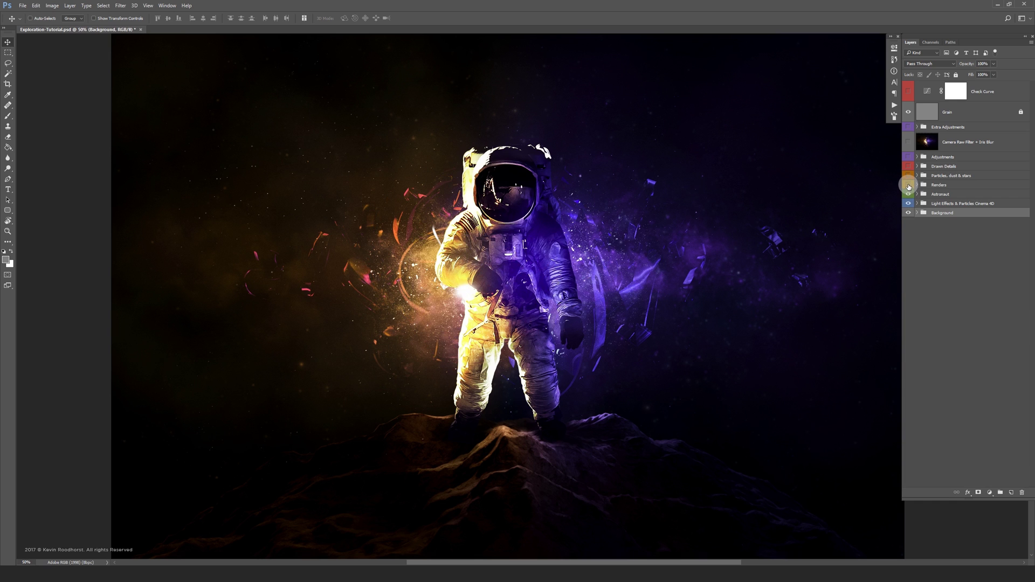
left_click(908, 186)
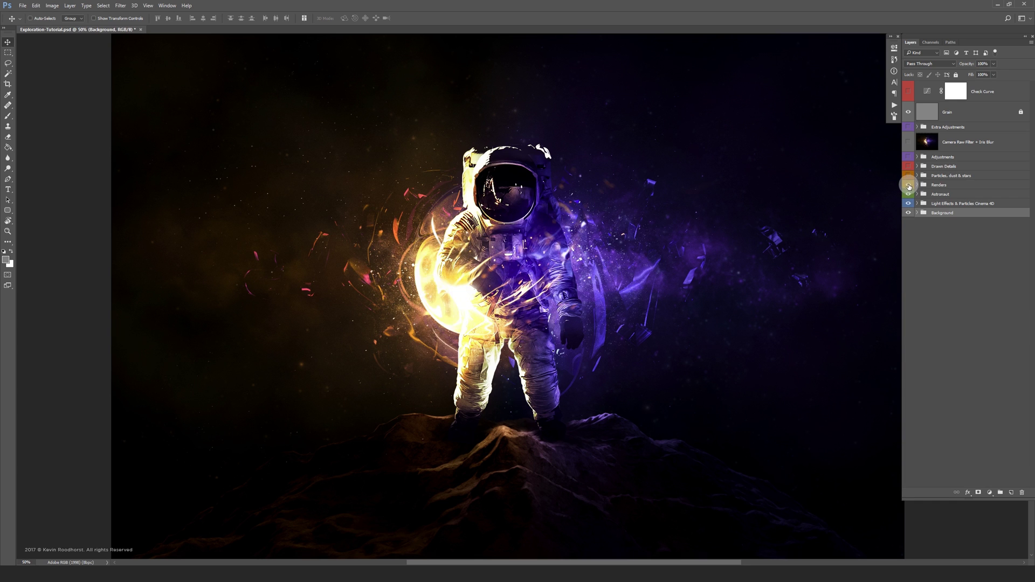
left_click(908, 185)
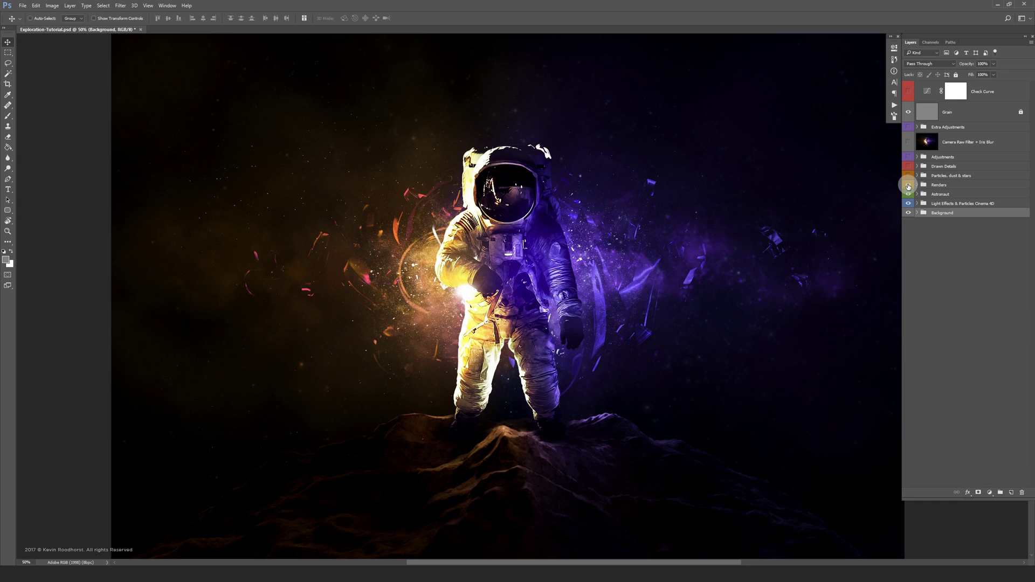
left_click(909, 185)
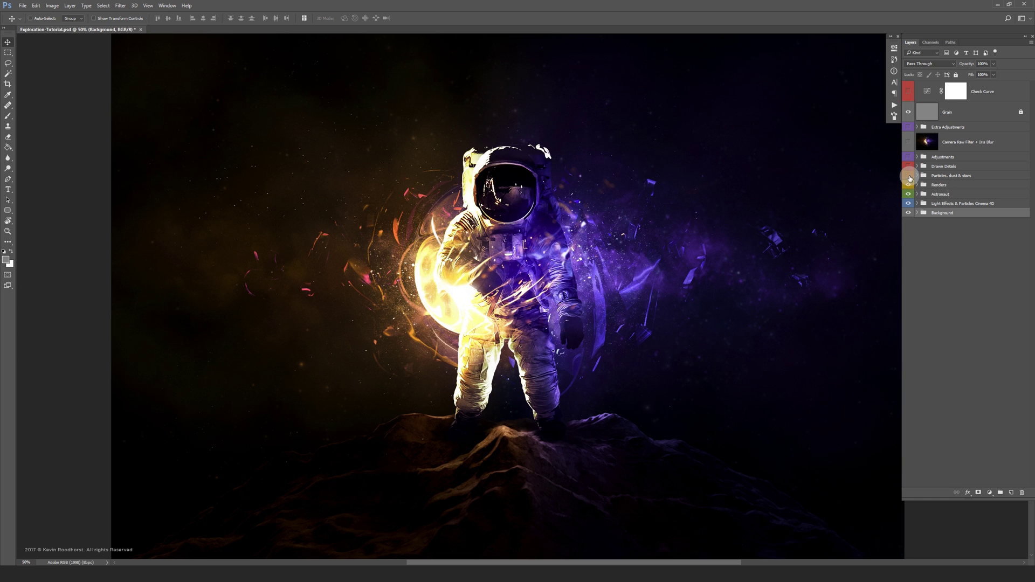
Show the Particles, dust & stars group, comparing it off and on, and turn on Drawn Details.
left_click(908, 176)
left_click(917, 176)
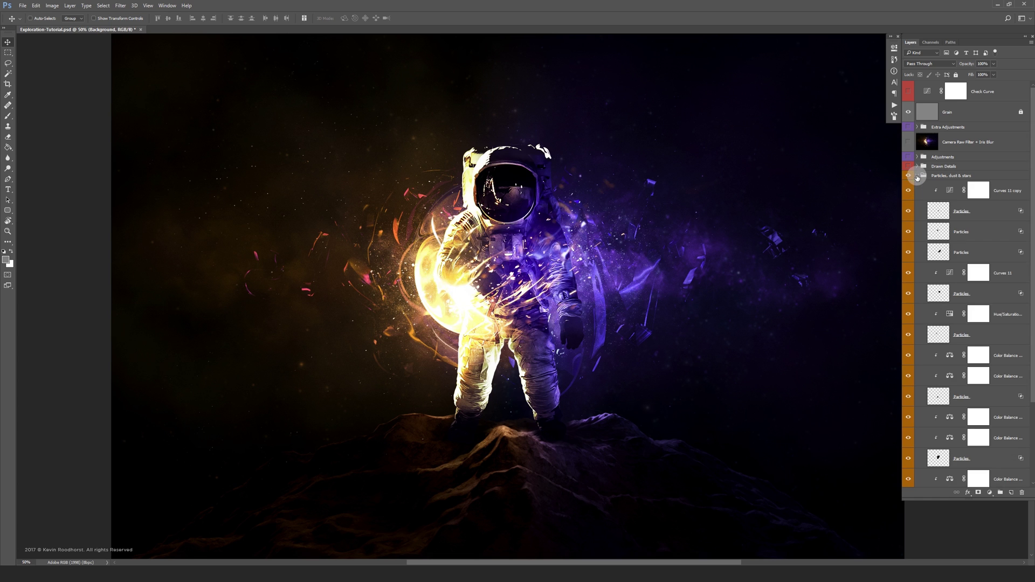
mouse_move(1030, 194)
left_mouse_down()
mouse_move(1032, 288)
mouse_move(1031, 195)
left_mouse_up()
left_click(921, 176)
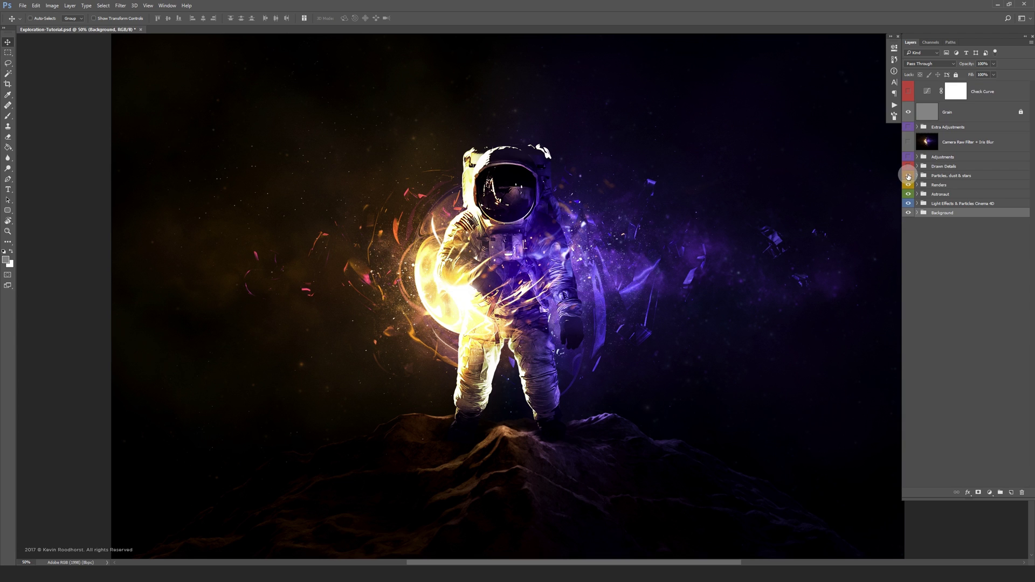
left_click(908, 176)
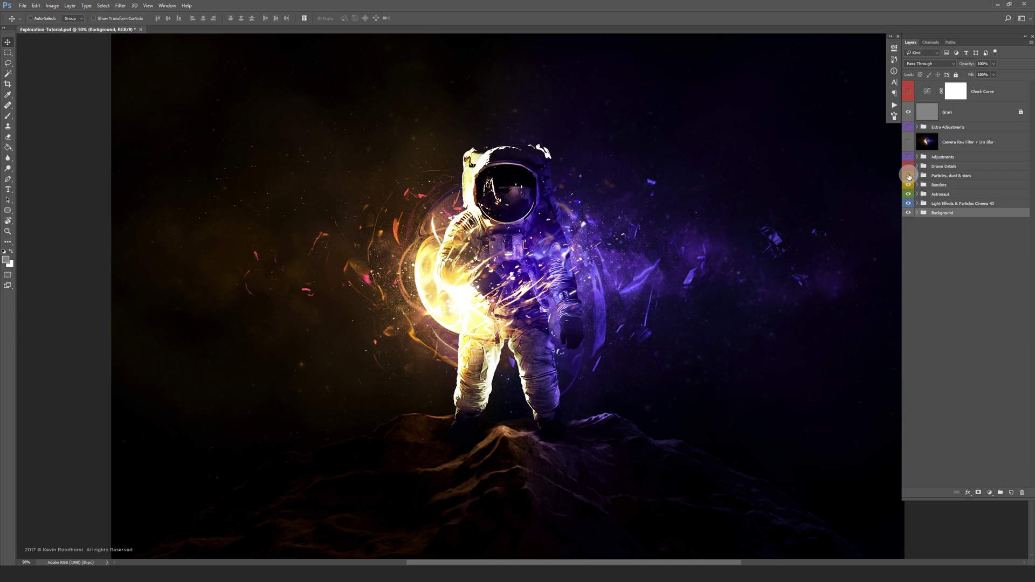
left_click(909, 177)
left_click(909, 176)
left_click(909, 167)
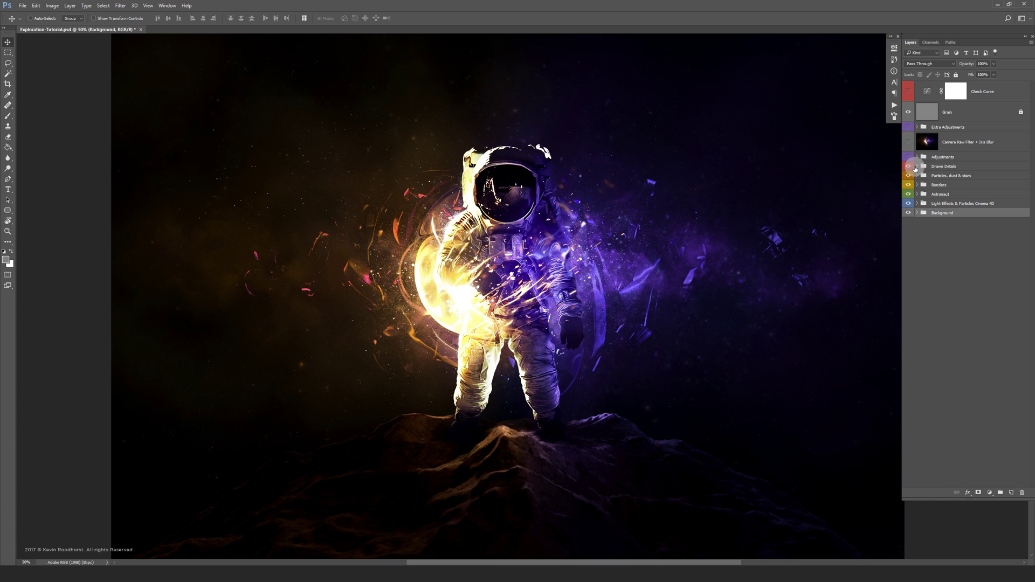
Turn on the bottom, middle and top HANDDETAILS layers in Drawn Details.
left_click(916, 167)
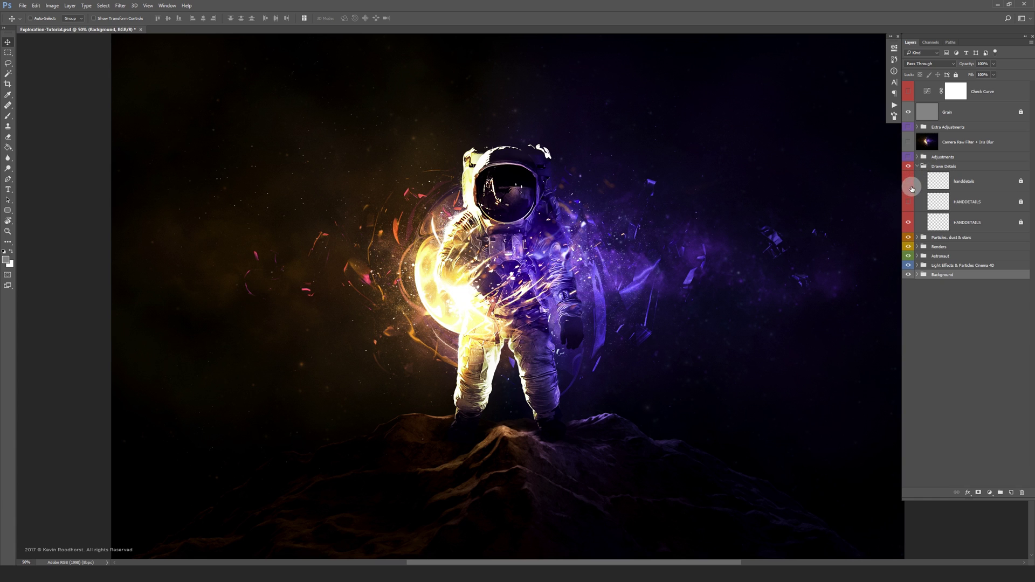
left_click(909, 222)
left_click(909, 222)
left_click(909, 223)
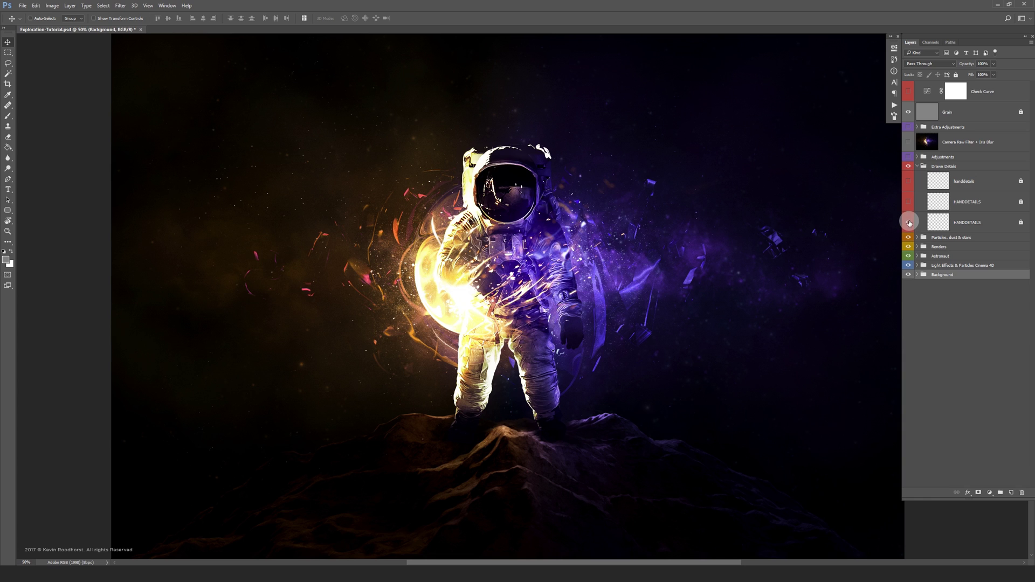
left_click(909, 222)
left_click(909, 222)
left_click(909, 203)
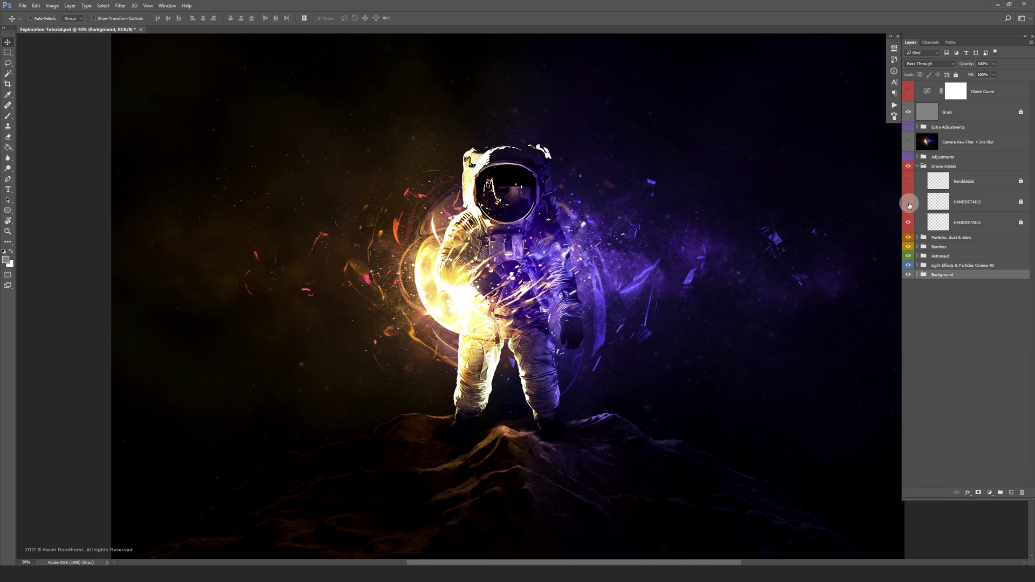
left_click(909, 182)
Collapse the Drawn Details group and compare it hidden and shown, leaving it visible.
left_click(920, 168)
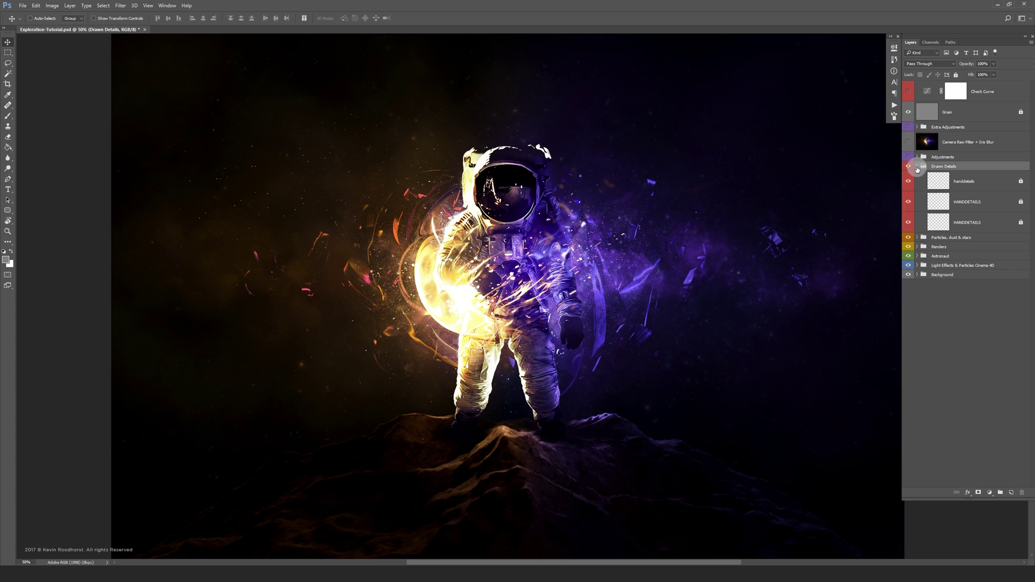
left_click(917, 167)
left_click(909, 168)
left_click(909, 169)
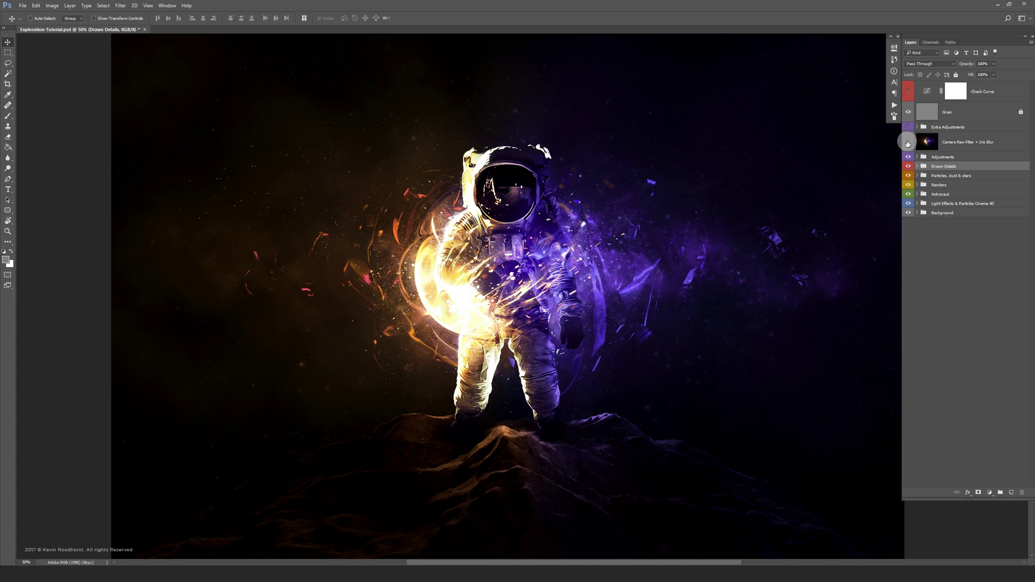
Show the Adjustments group after comparing it, then turn on the Camera Raw Filter + Iris Blur layer.
left_click(916, 158)
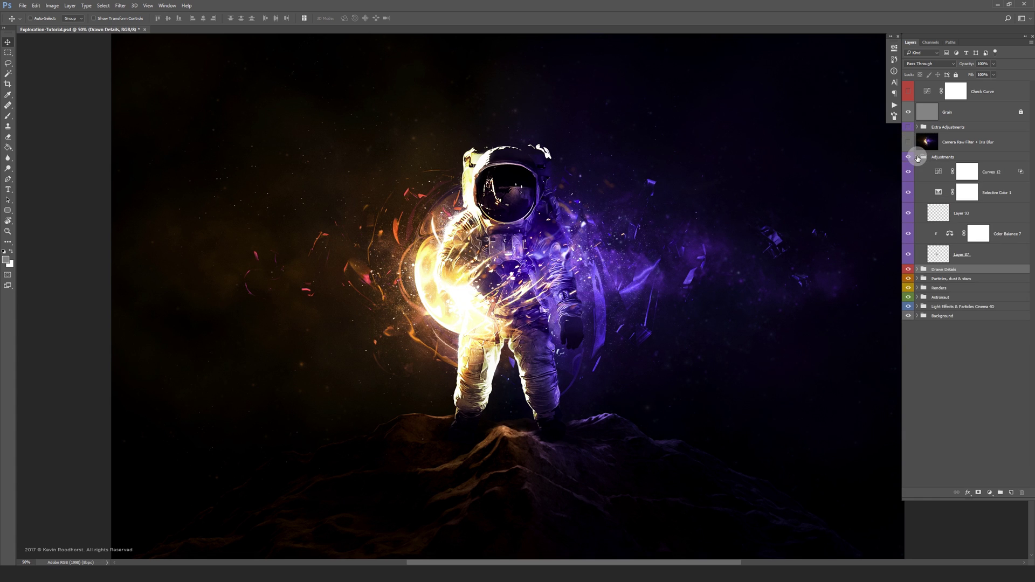
left_click(908, 158)
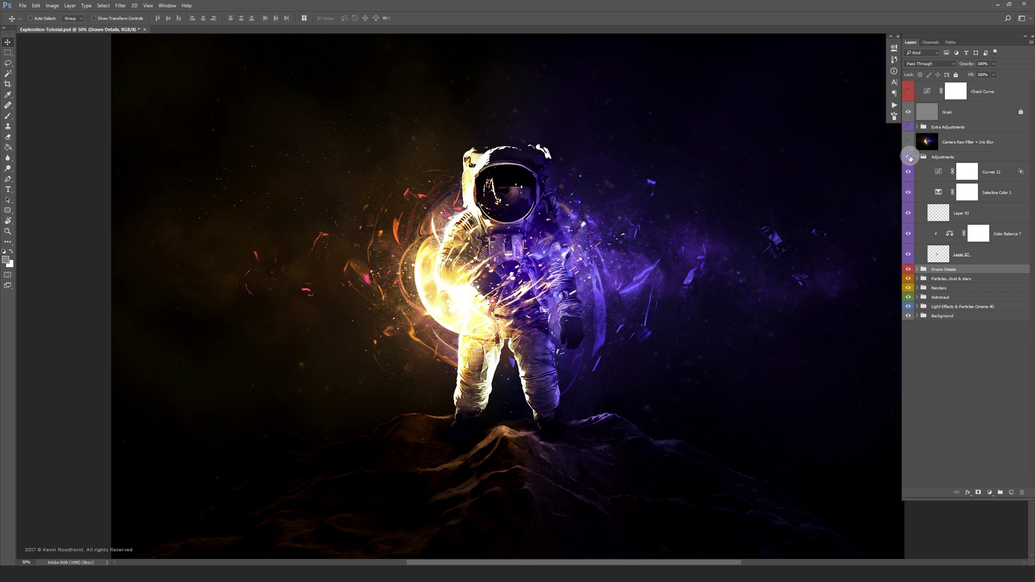
left_click(909, 158)
left_click(918, 158)
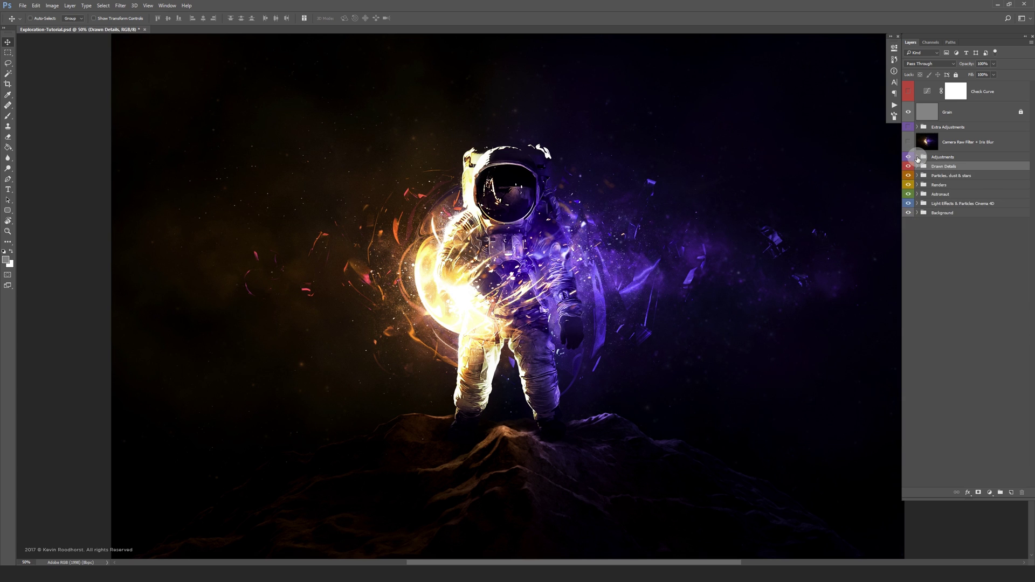
left_click(908, 143)
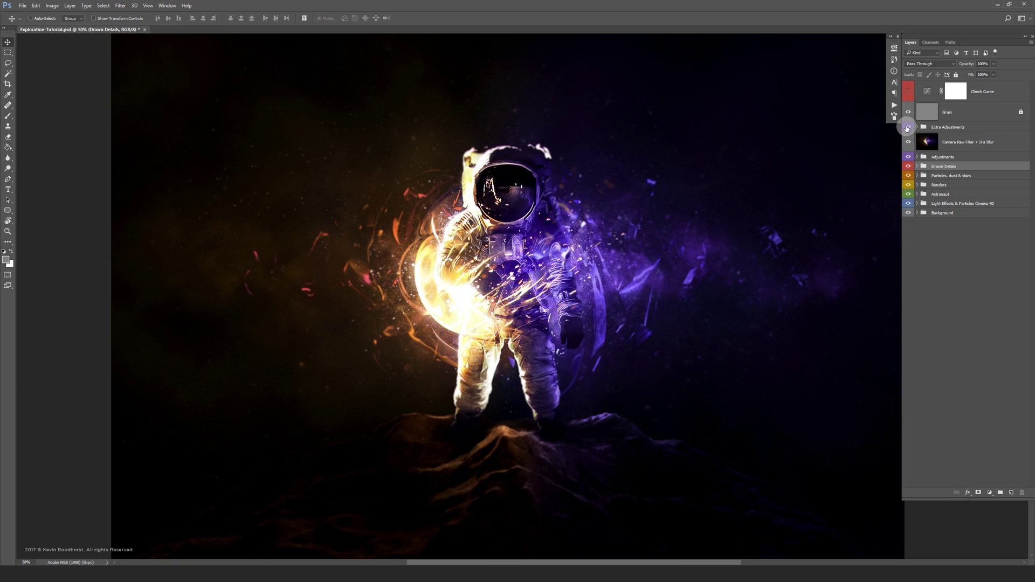
Enable the Extra Adjustments group and toggle Curves 1 and Curves 2 to compare their brightening.
left_click(907, 128)
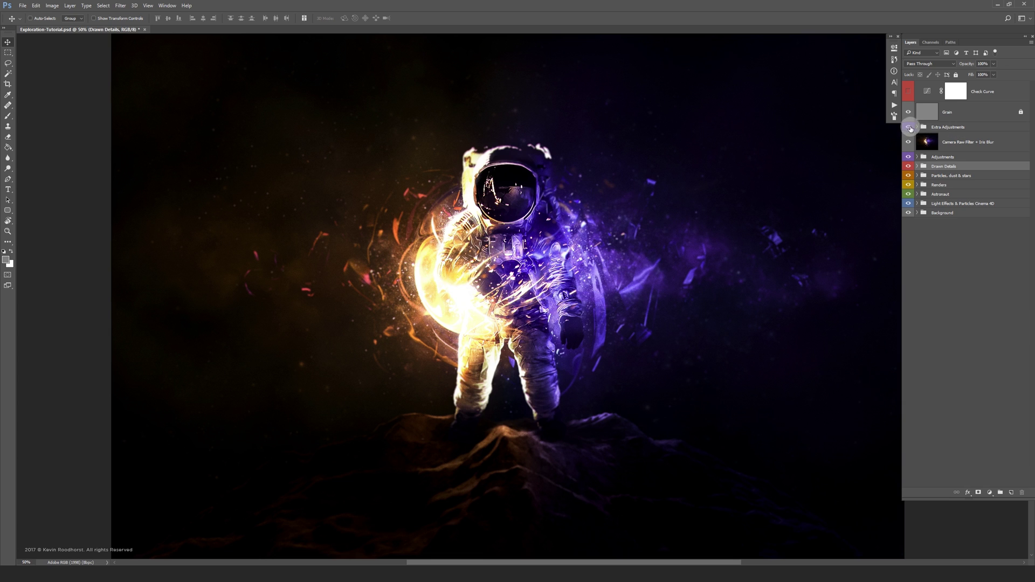
left_click(918, 127)
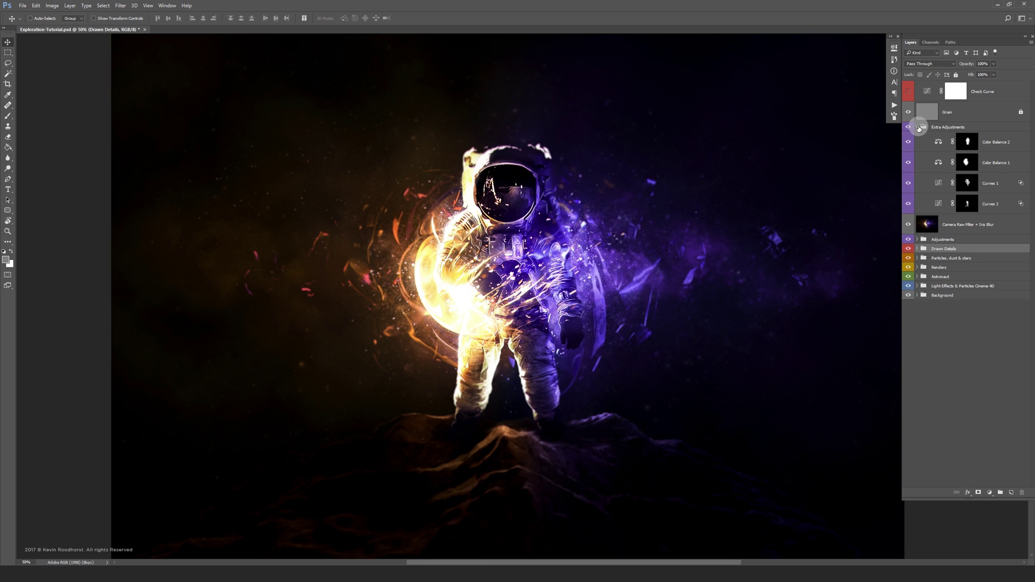
left_click(908, 203)
left_click(909, 183)
left_click(908, 204)
Compare Color Balance 1 and 2 by hiding and re-showing them, then fold the group closed.
left_click(908, 162)
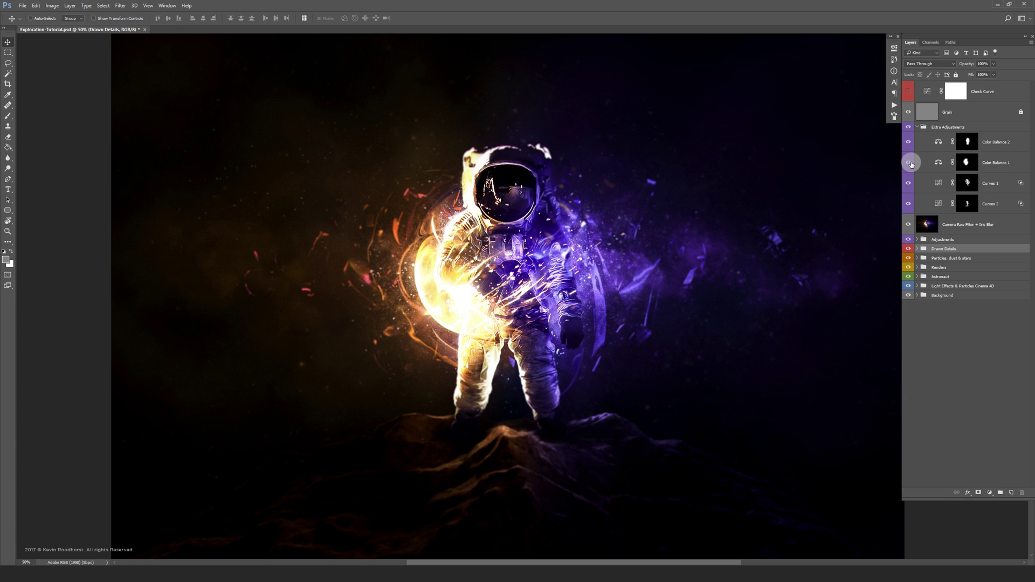
left_click(909, 143)
left_click(908, 163)
left_click(909, 141)
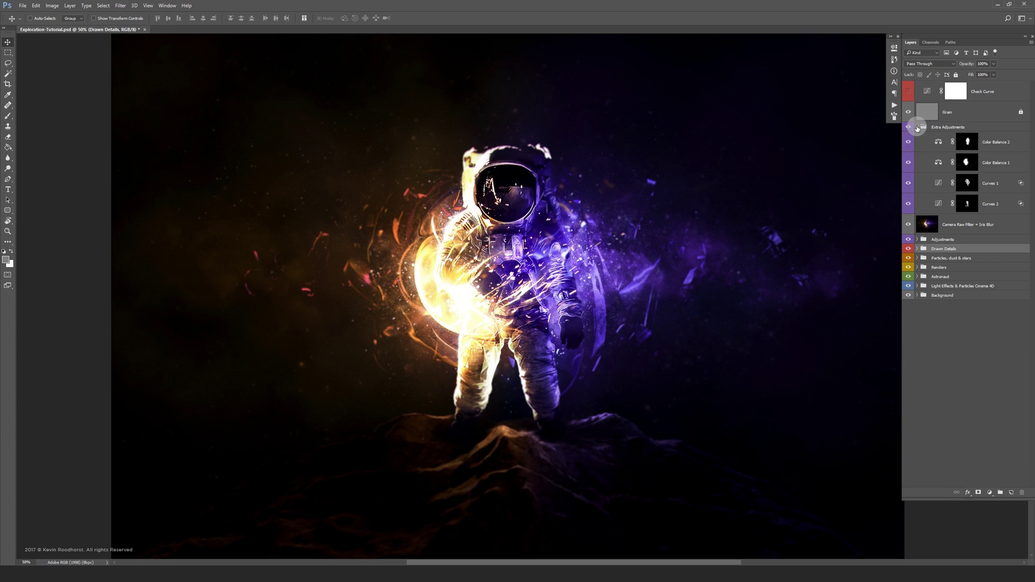
left_click(915, 128)
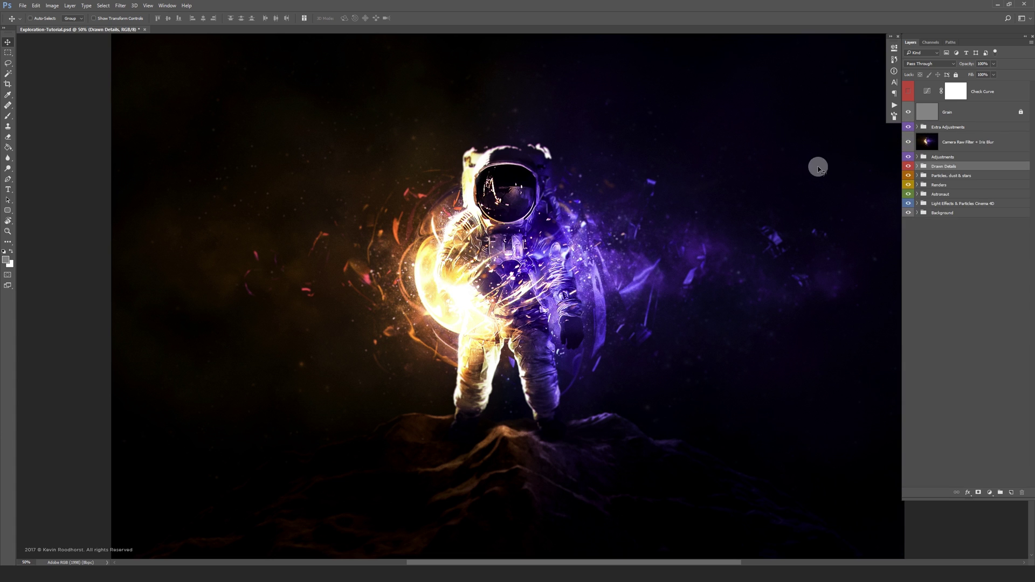